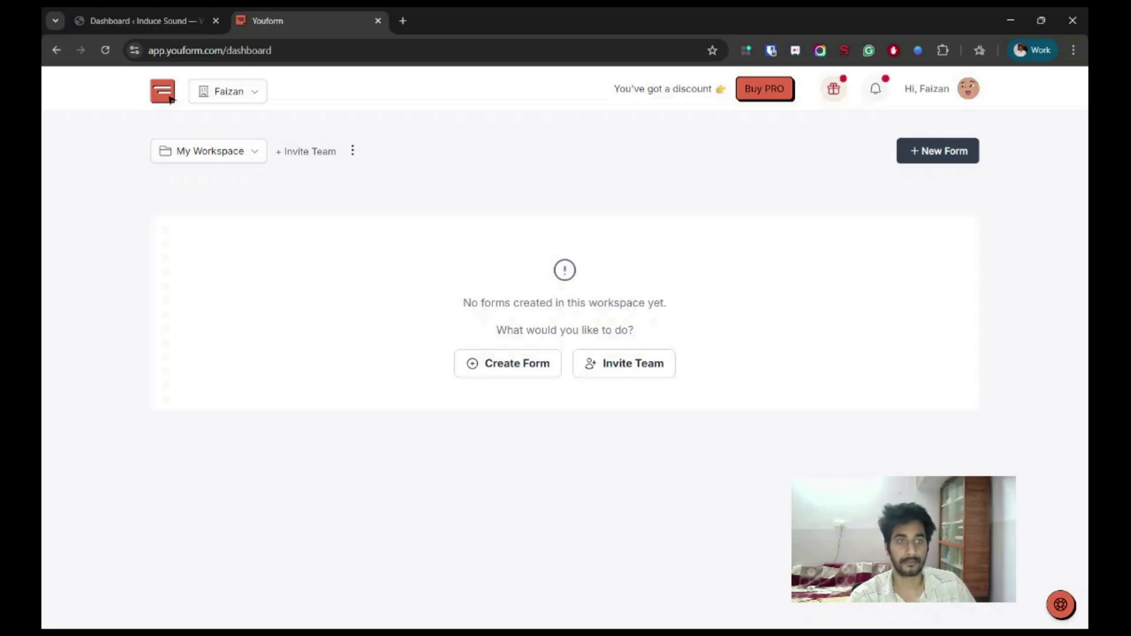
Step: Create a blank form and replace the greeting text in the welcome block's title with "Contact me", keeping the emoji
{"action": "left_click", "coordinate": [938, 151]}
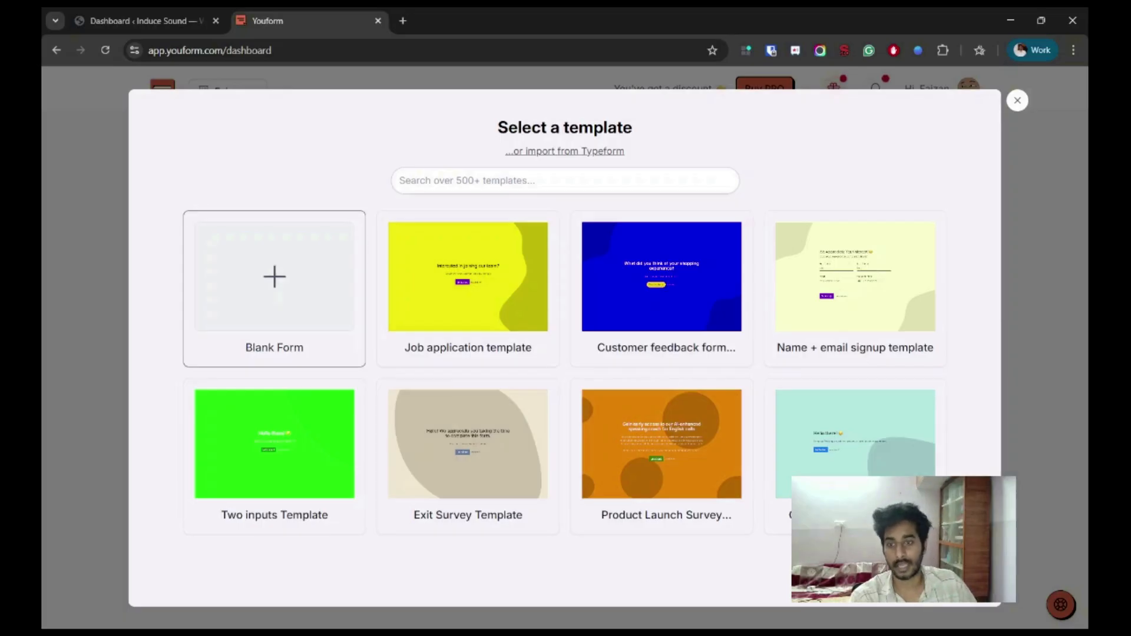
{"action": "left_click", "coordinate": [274, 277]}
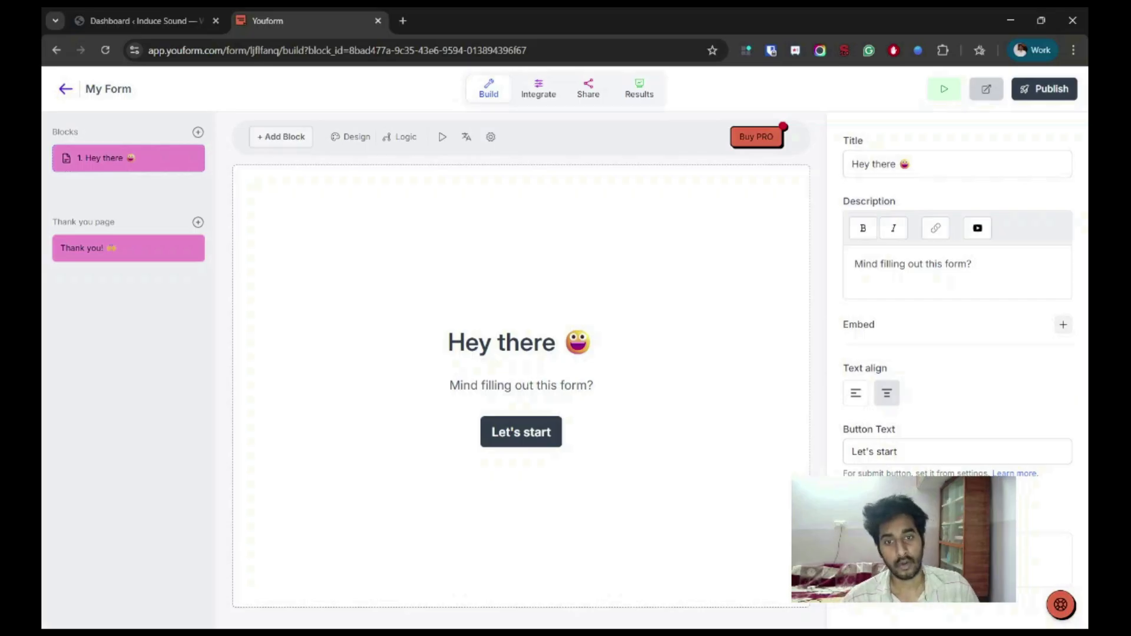
{"action": "left_click_drag", "start_coordinate": [852, 164], "coordinate": [897, 164]}
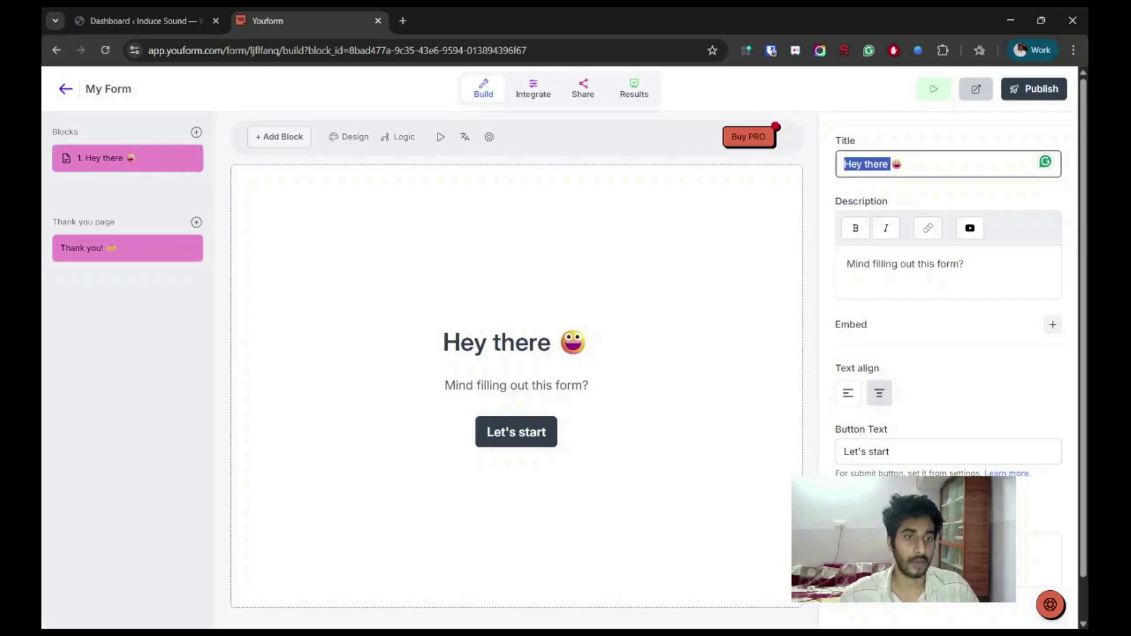
{"action": "type", "text": "Contact me"}
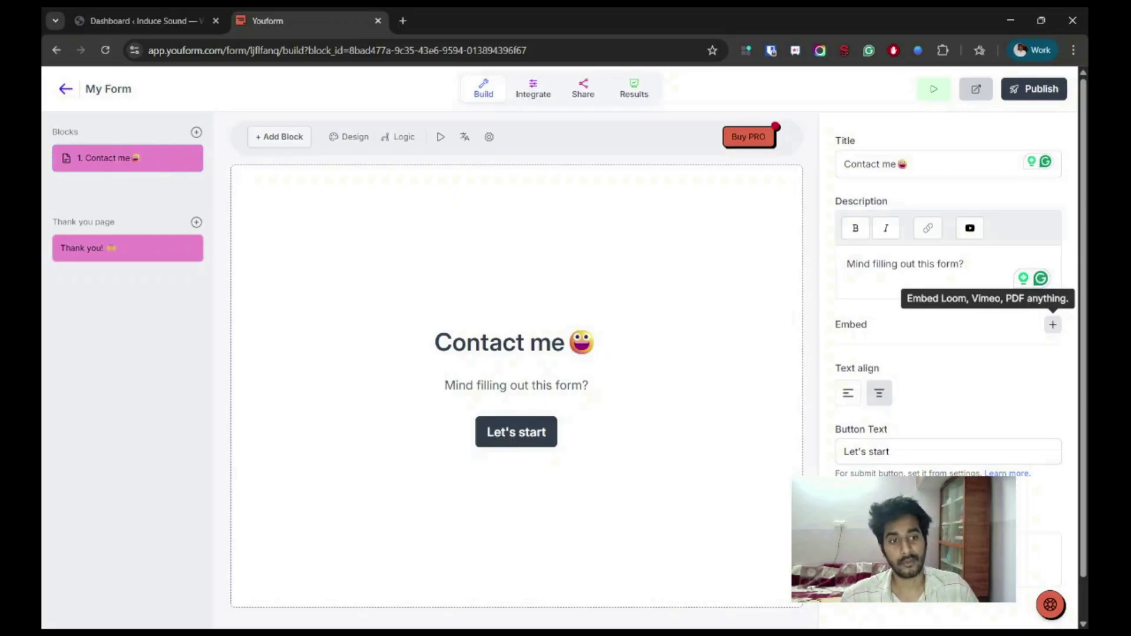
{"action": "left_click", "coordinate": [1053, 325]}
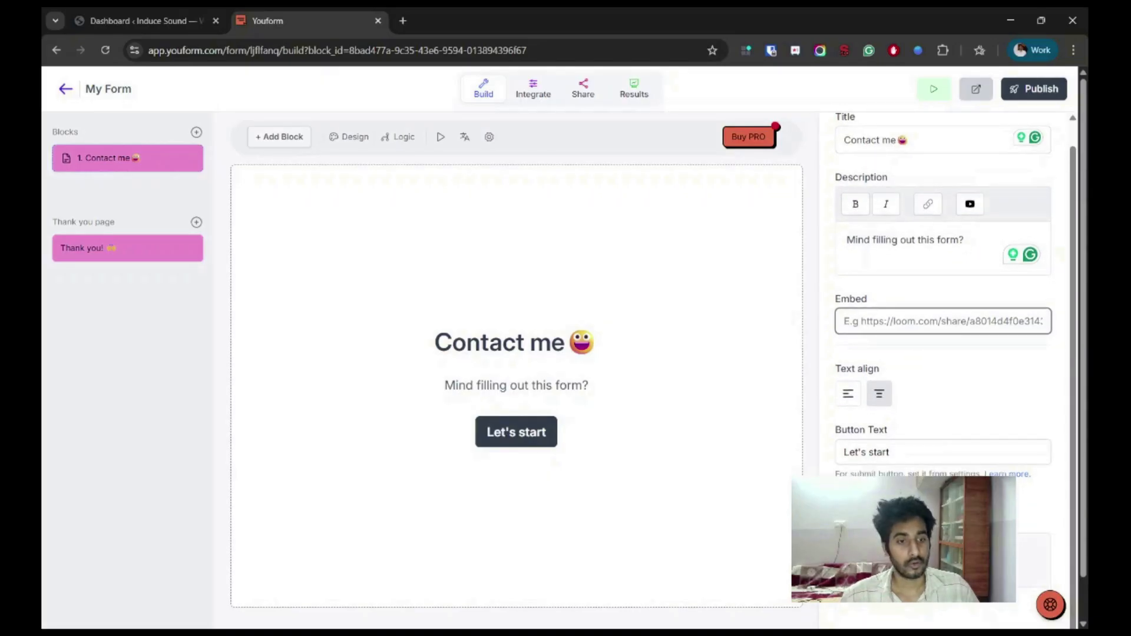
{"action": "key", "text": "Escape"}
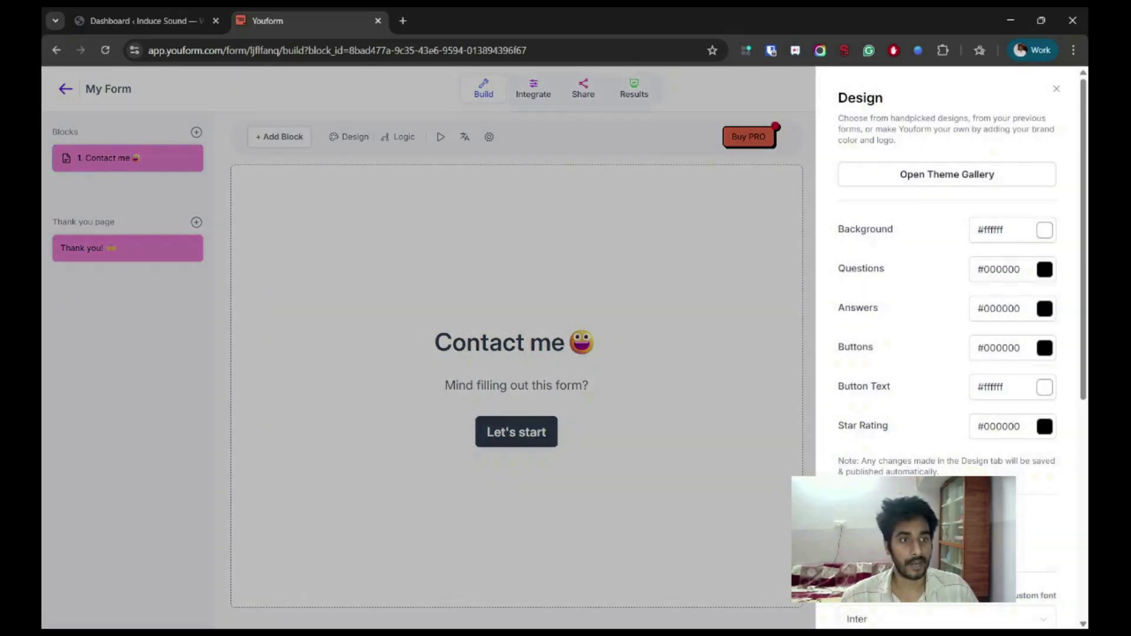
Step: Set the form design's background colour to #7c9af5
{"action": "left_click", "coordinate": [1045, 230]}
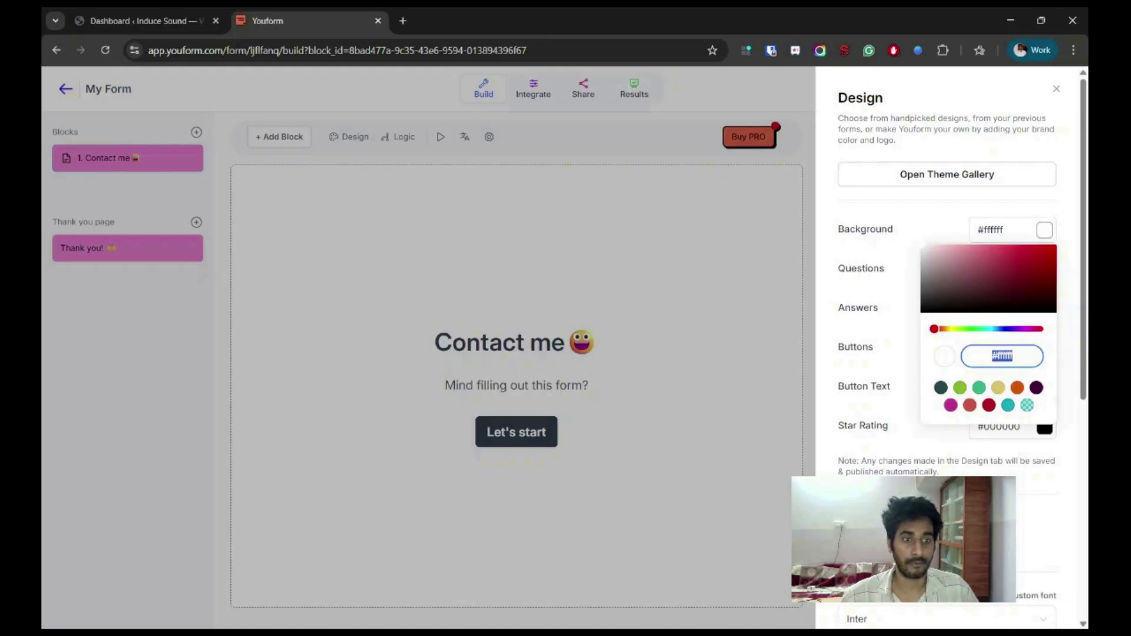
{"action": "type", "text": "#3b2f2f"}
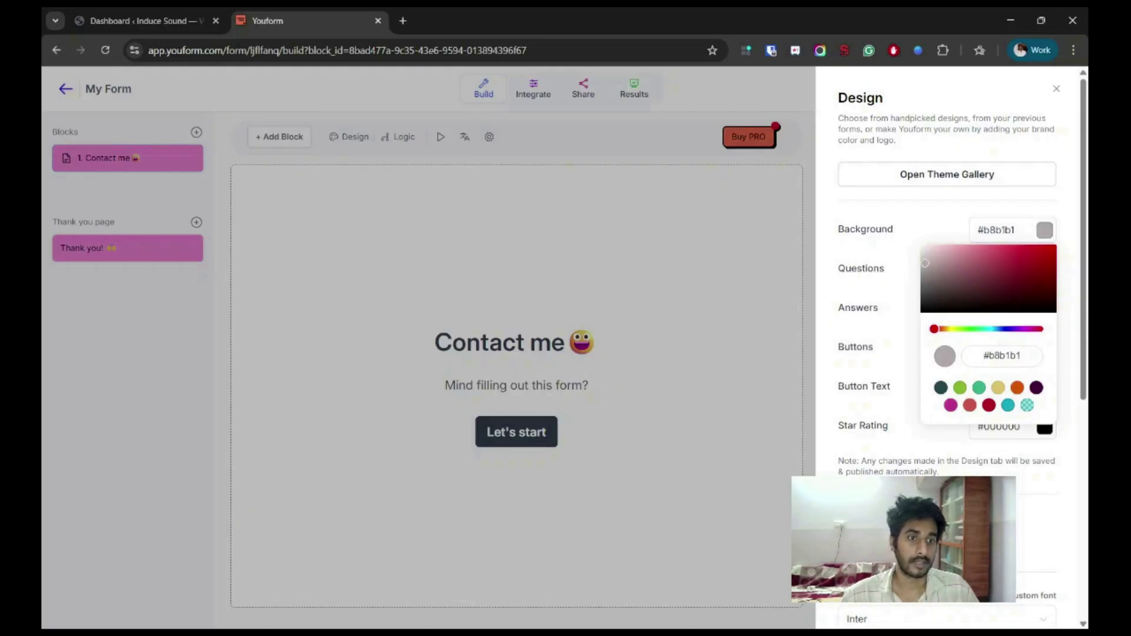
{"action": "key", "text": "Escape"}
{"action": "left_click", "coordinate": [353, 137]}
{"action": "left_click", "coordinate": [1045, 230]}
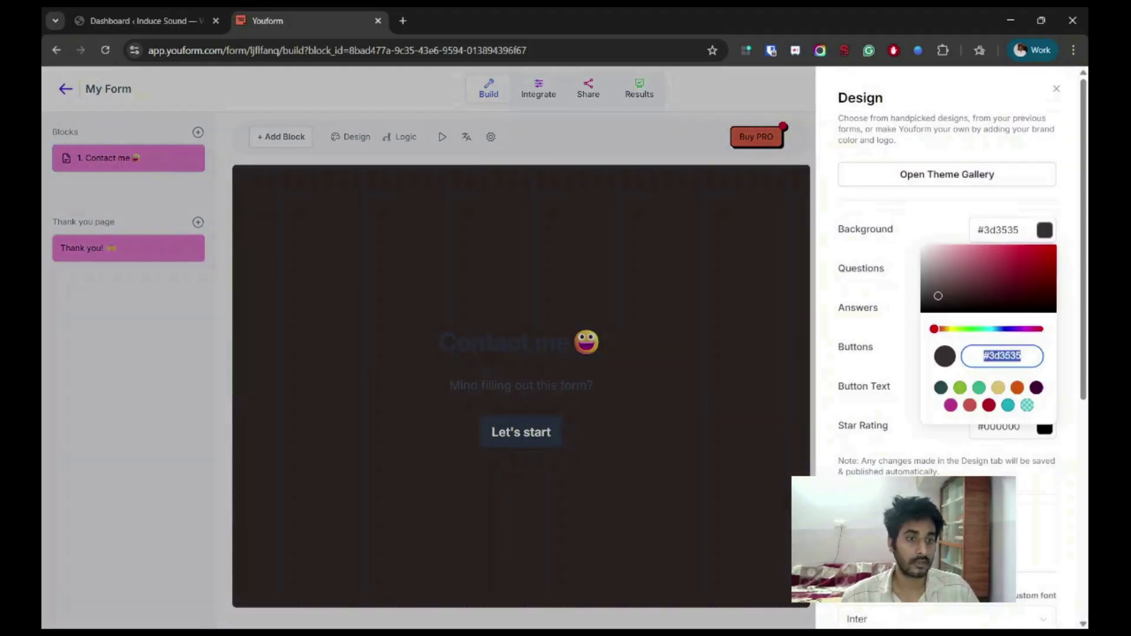
{"action": "type", "text": "#35373d"}
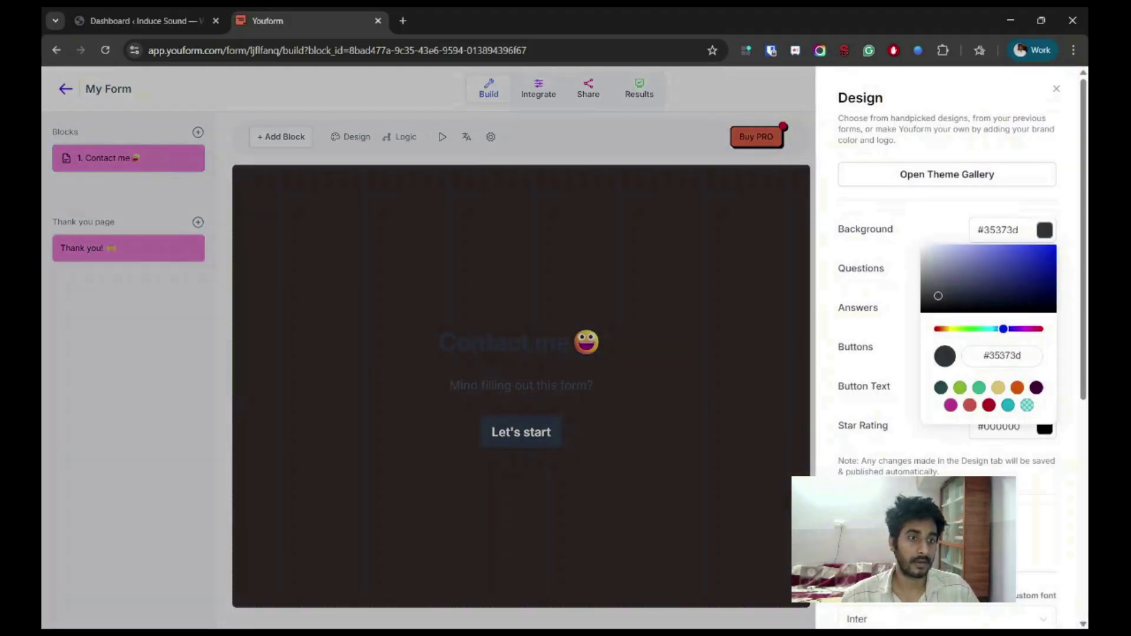
{"action": "key", "text": "Tab"}
{"action": "key", "text": "shift+Tab"}
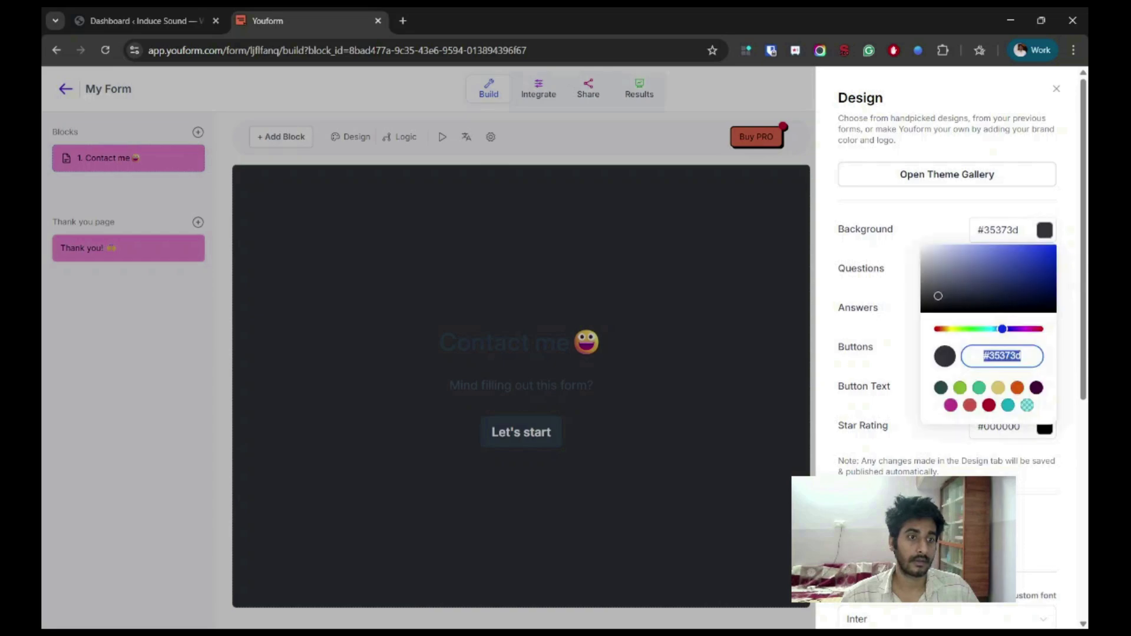
{"action": "type", "text": "#7c9af5"}
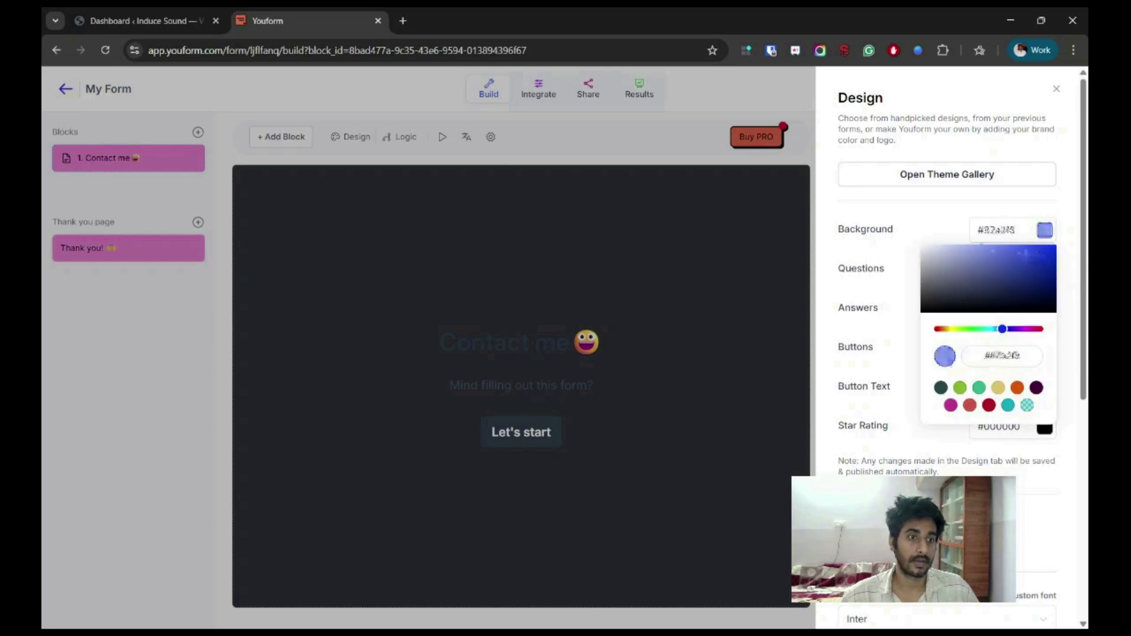
{"action": "key", "text": "Return"}
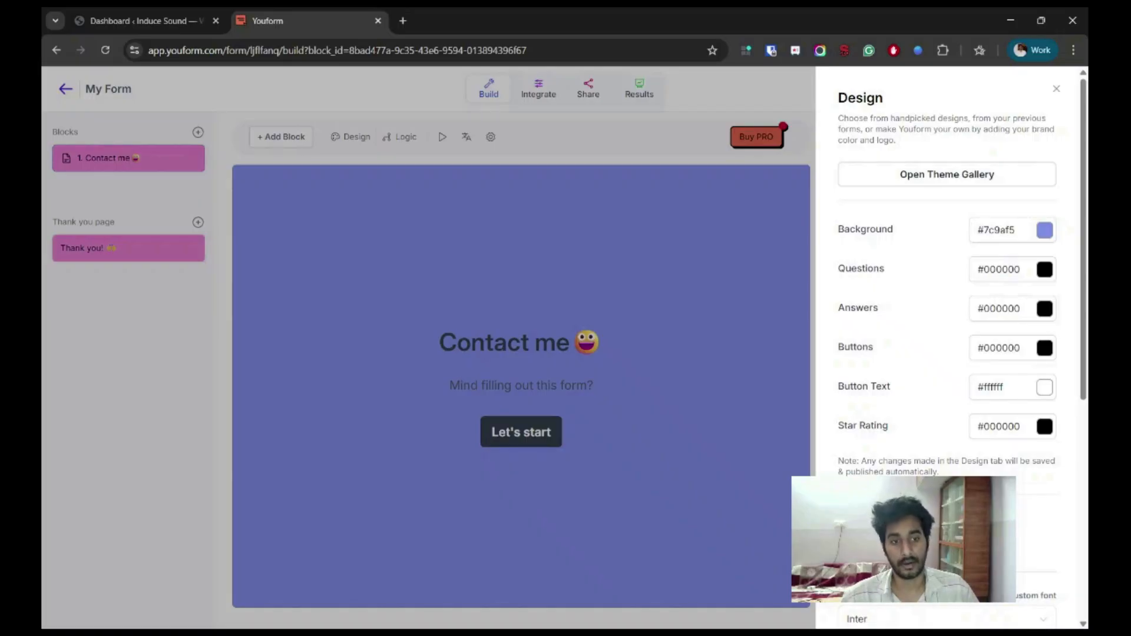
Step: Change the form design's font to Open Sans and give the buttons fully rounded corners
{"action": "scroll", "coordinate": [949, 353], "scroll_direction": "down", "scroll_amount": 2}
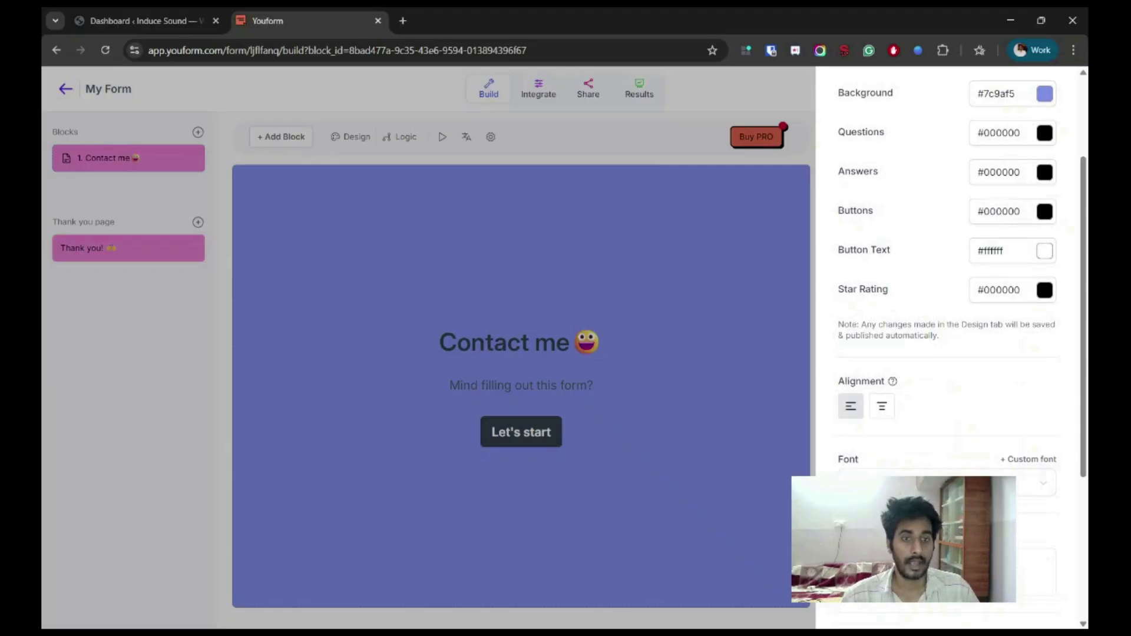
{"action": "scroll", "coordinate": [948, 354], "scroll_direction": "down", "scroll_amount": 2}
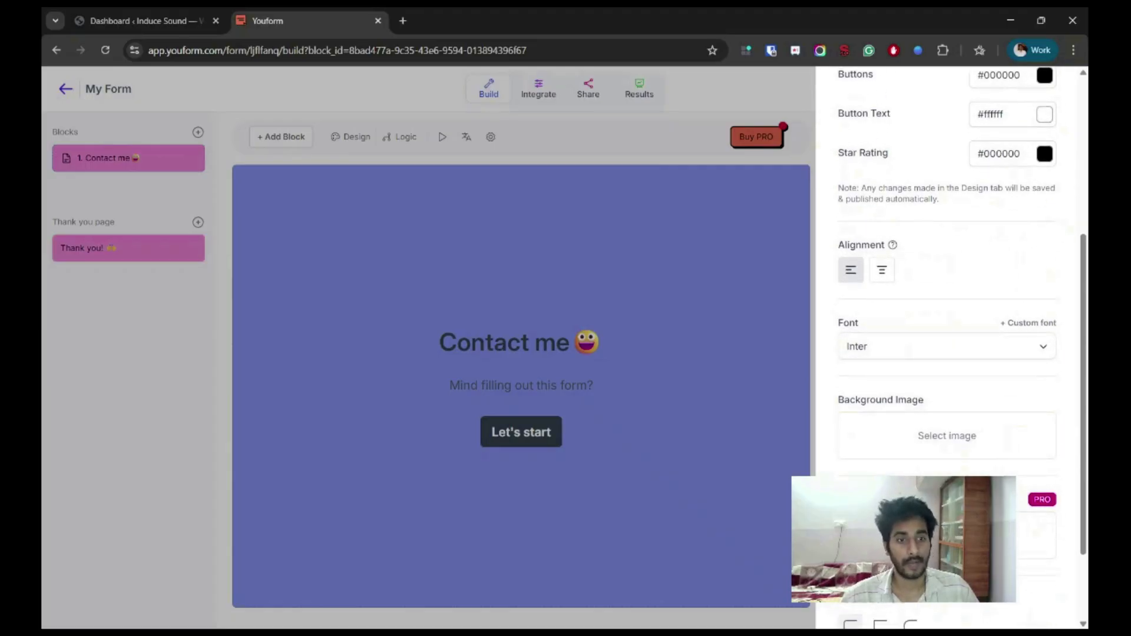
{"action": "left_click", "coordinate": [947, 347]}
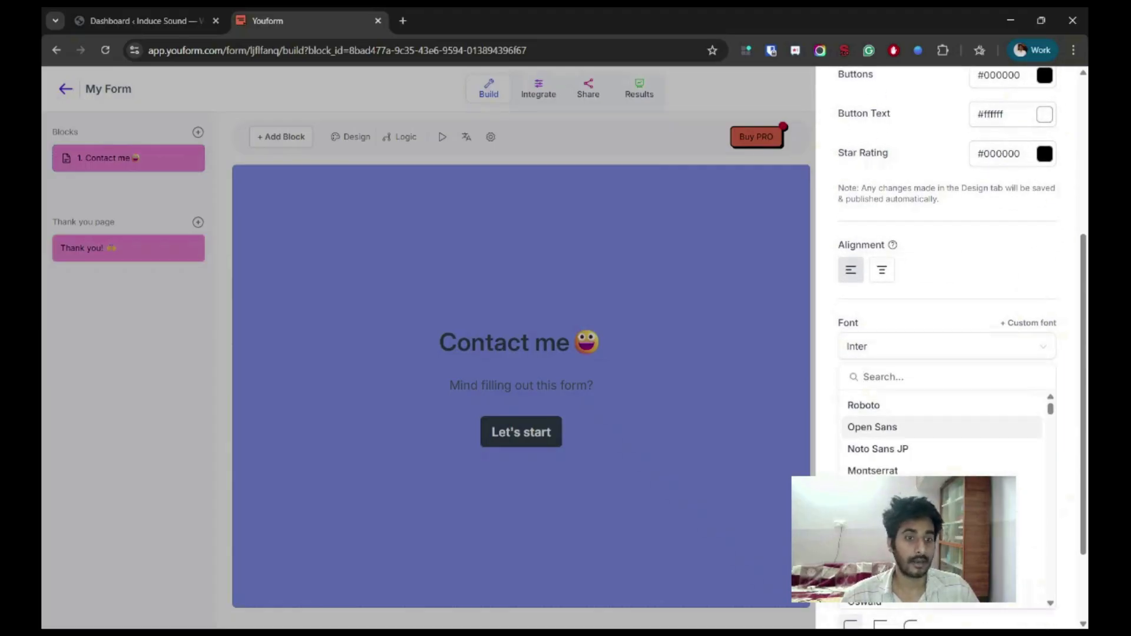
{"action": "left_click", "coordinate": [872, 427]}
{"action": "scroll", "coordinate": [872, 426], "scroll_direction": "down", "scroll_amount": 1}
{"action": "key", "text": "Escape"}
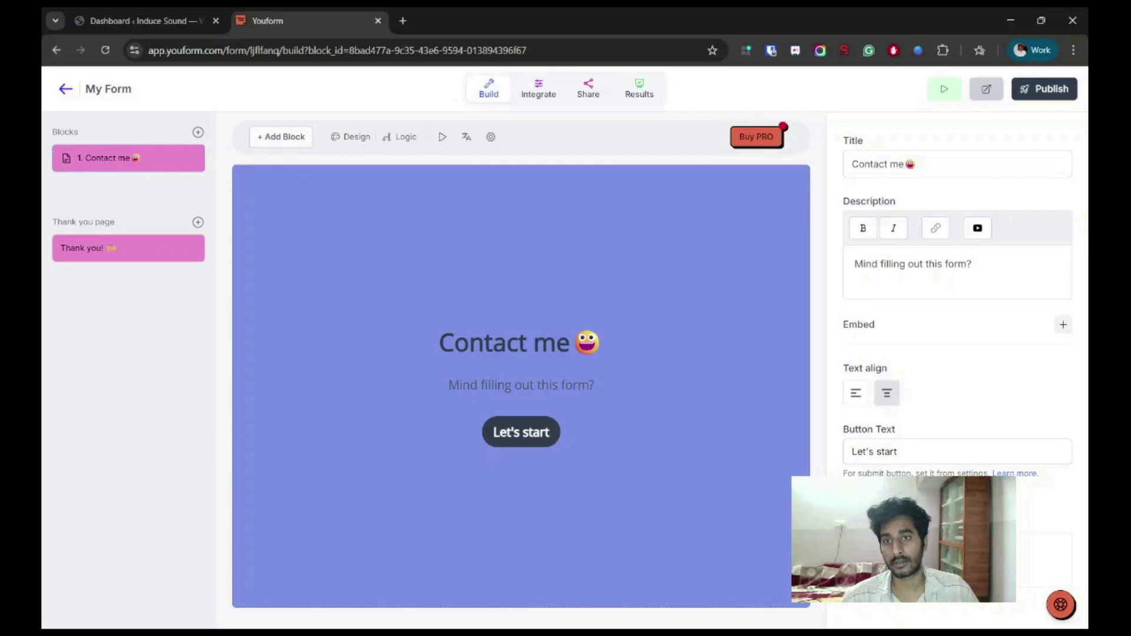
Step: Add a Short Text block after the welcome block and enter "Full Name" as its question
{"action": "left_click", "coordinate": [280, 137]}
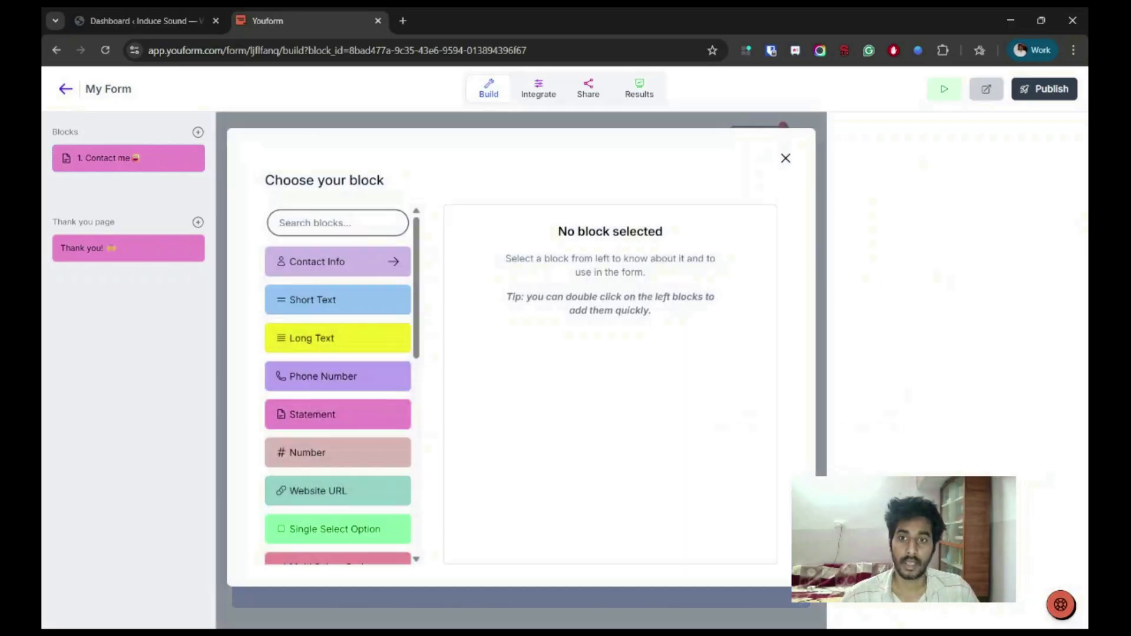
{"action": "scroll", "coordinate": [338, 383], "scroll_direction": "down", "scroll_amount": 5}
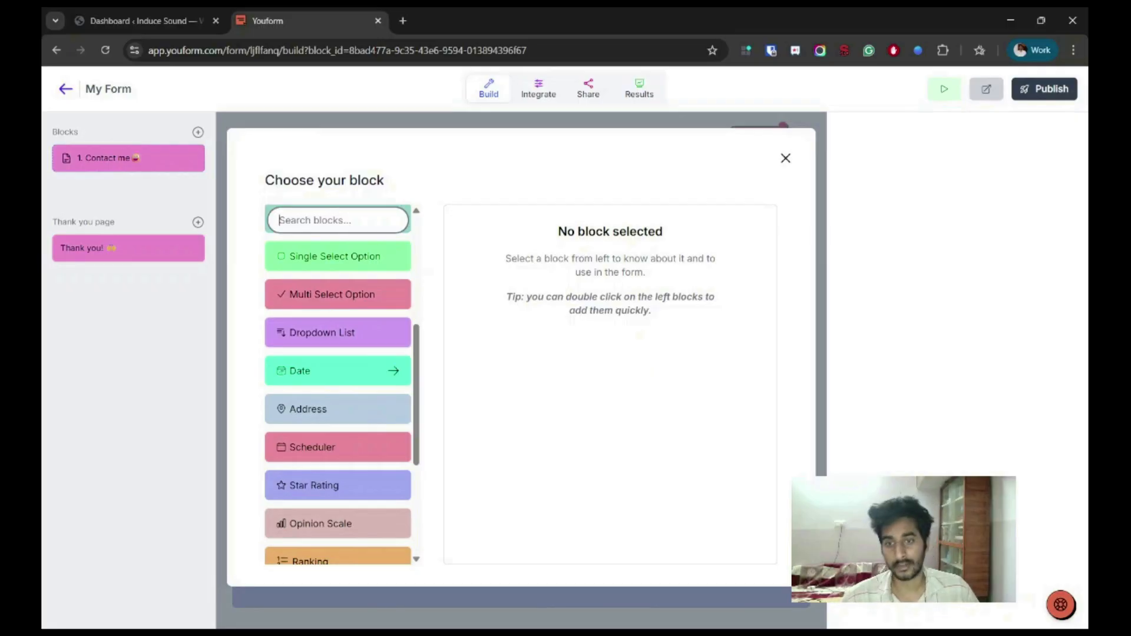
{"action": "scroll", "coordinate": [337, 360], "scroll_direction": "down", "scroll_amount": 1}
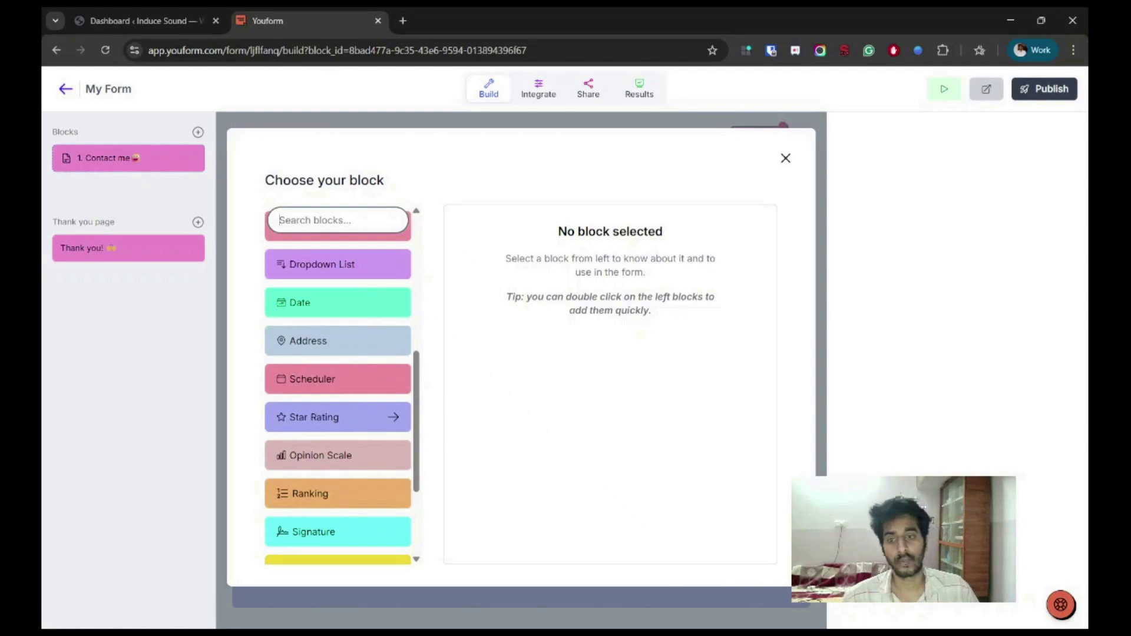
{"action": "scroll", "coordinate": [377, 406], "scroll_direction": "down", "scroll_amount": 2}
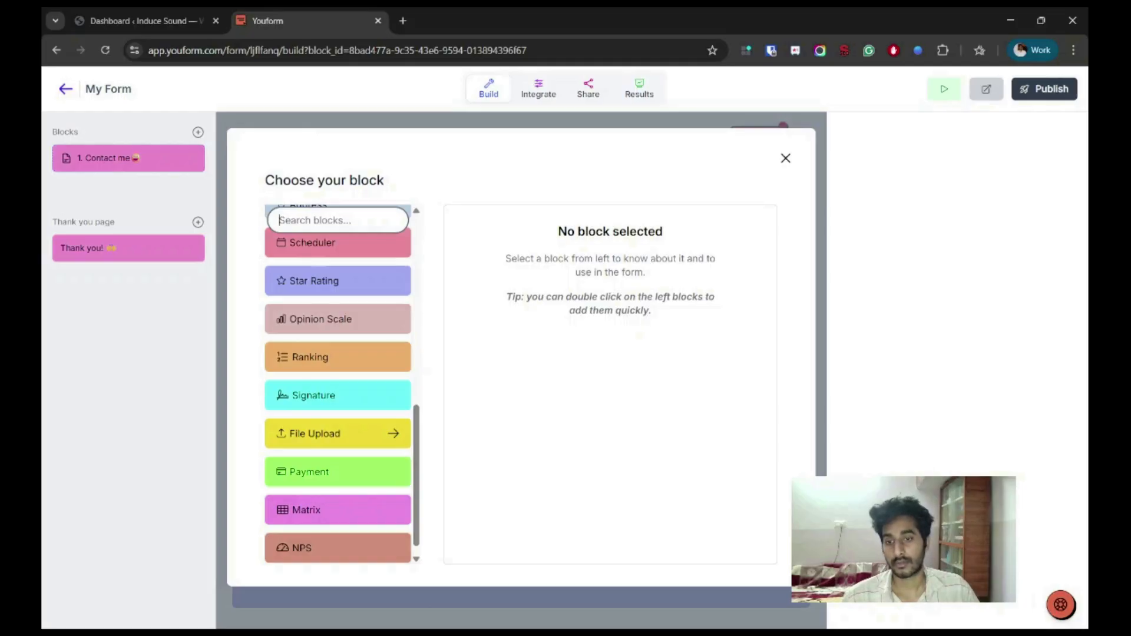
{"action": "scroll", "coordinate": [353, 413], "scroll_direction": "down", "scroll_amount": 1}
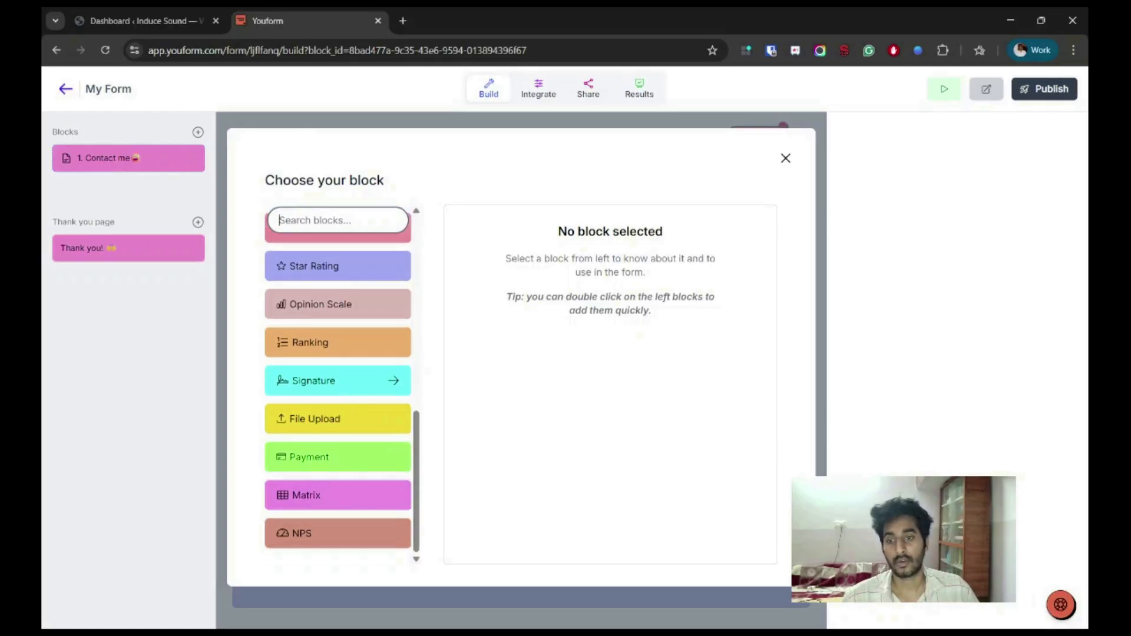
{"action": "scroll", "coordinate": [337, 380], "scroll_direction": "up", "scroll_amount": 10}
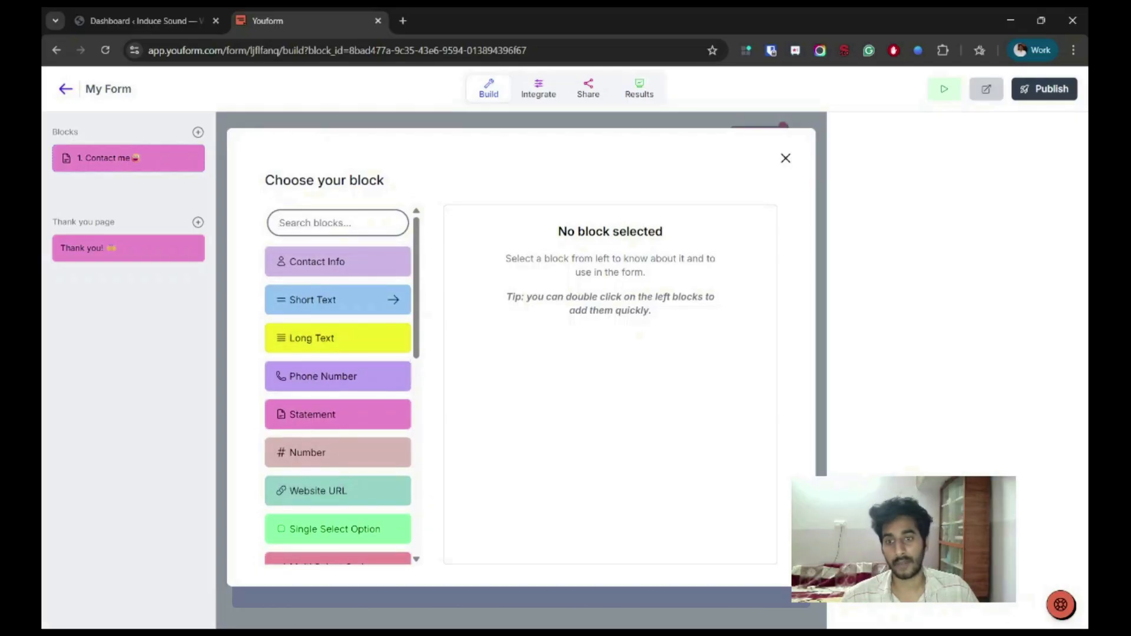
{"action": "left_click", "coordinate": [337, 300]}
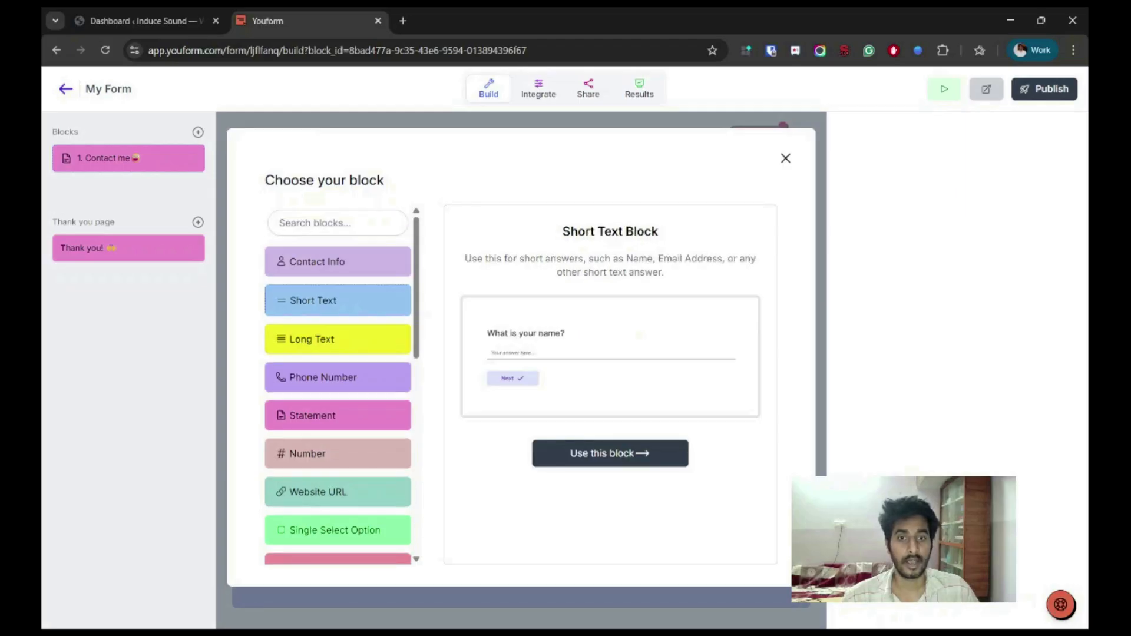
{"action": "left_click", "coordinate": [610, 454]}
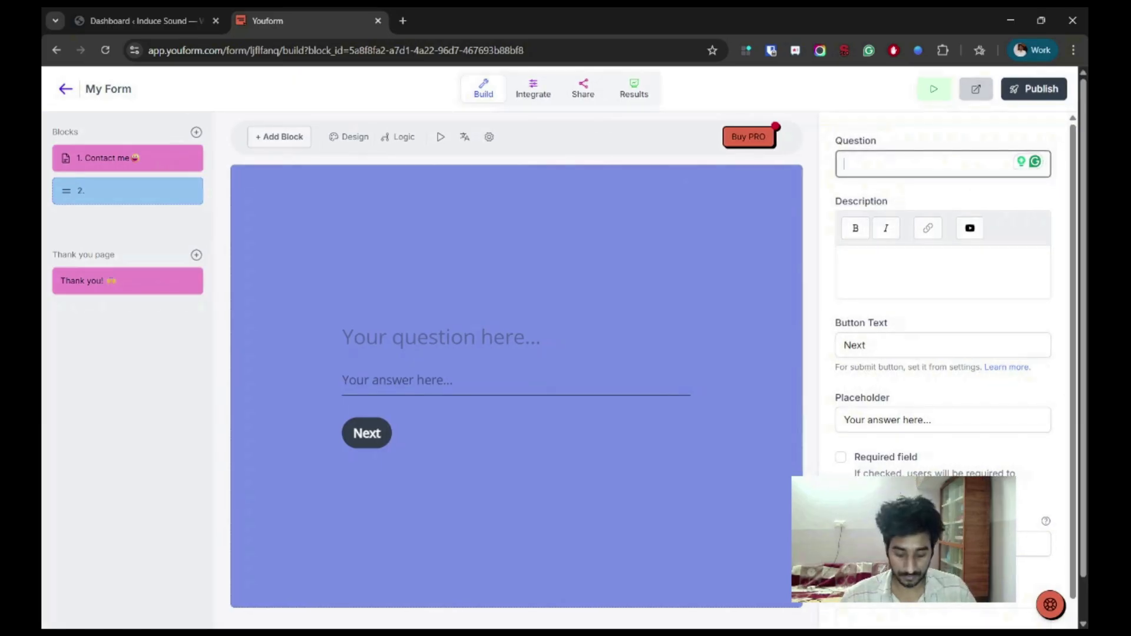
{"action": "type", "text": "Full Name"}
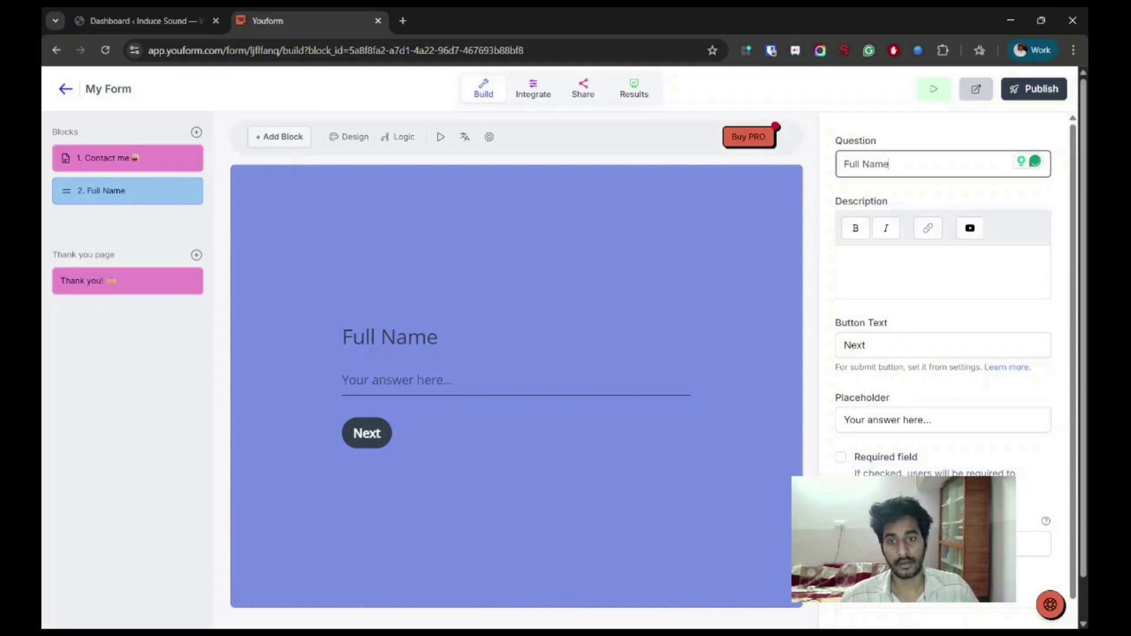
{"action": "left_click", "coordinate": [937, 271]}
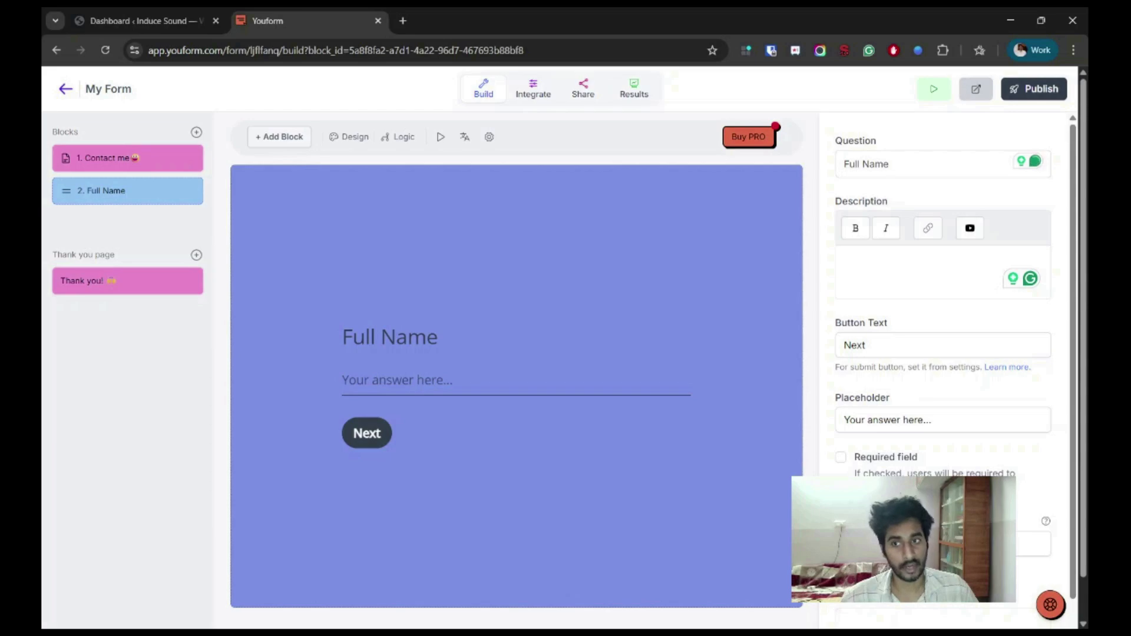
Step: Add a Website URL block after the Full Name question and set its question to "Website URL"
{"action": "left_click", "coordinate": [279, 136]}
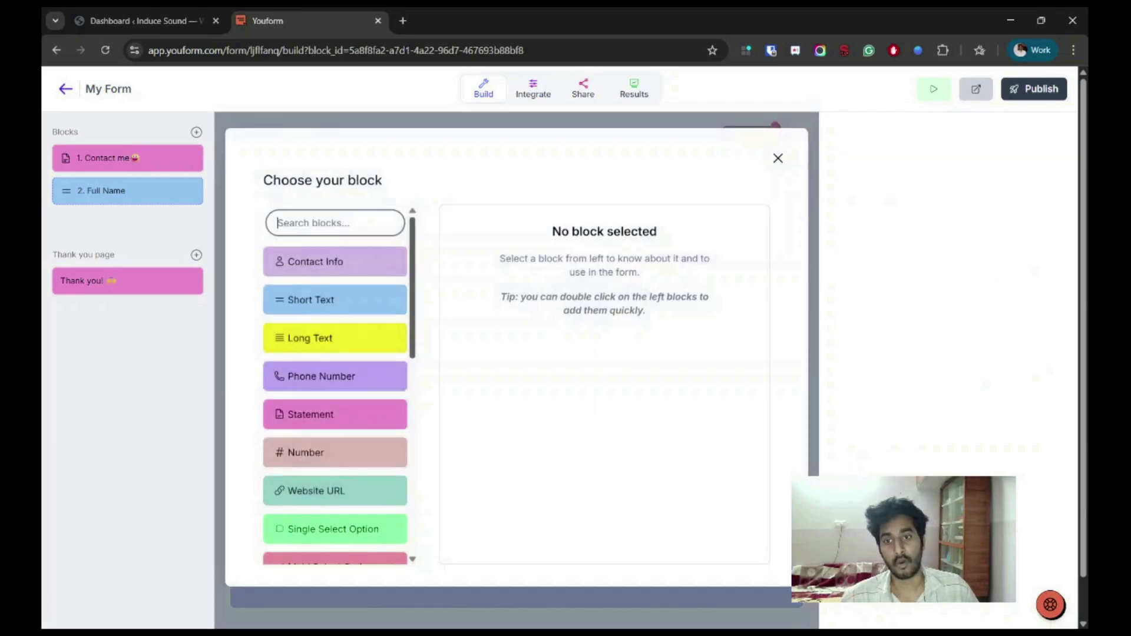
{"action": "scroll", "coordinate": [354, 337], "scroll_direction": "down", "scroll_amount": 4}
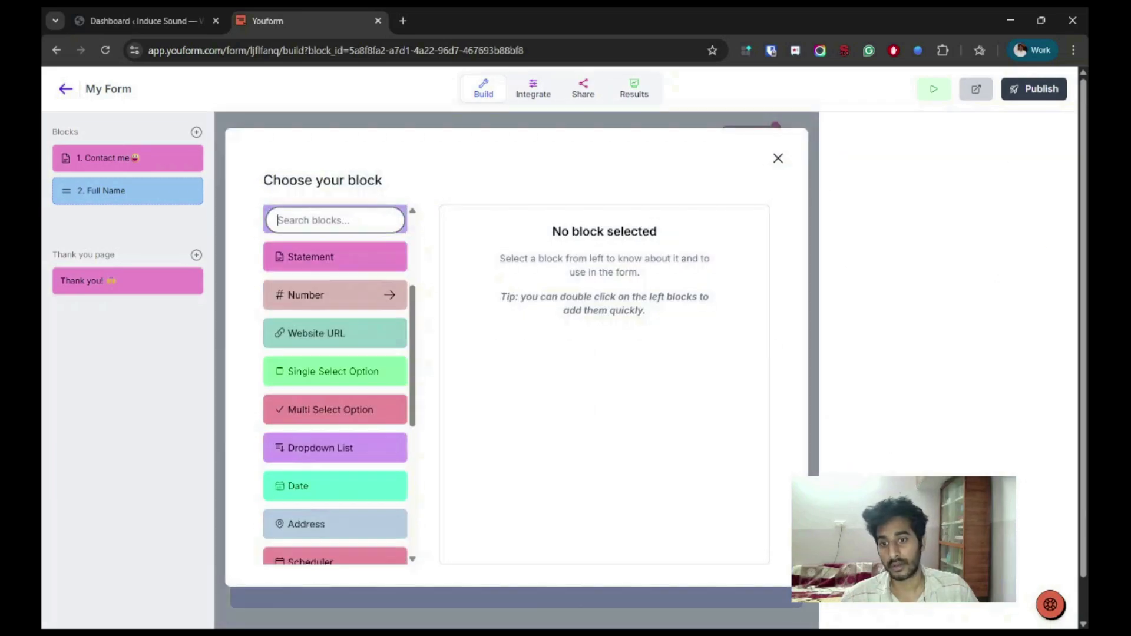
{"action": "left_click", "coordinate": [354, 287]}
{"action": "left_click", "coordinate": [605, 466]}
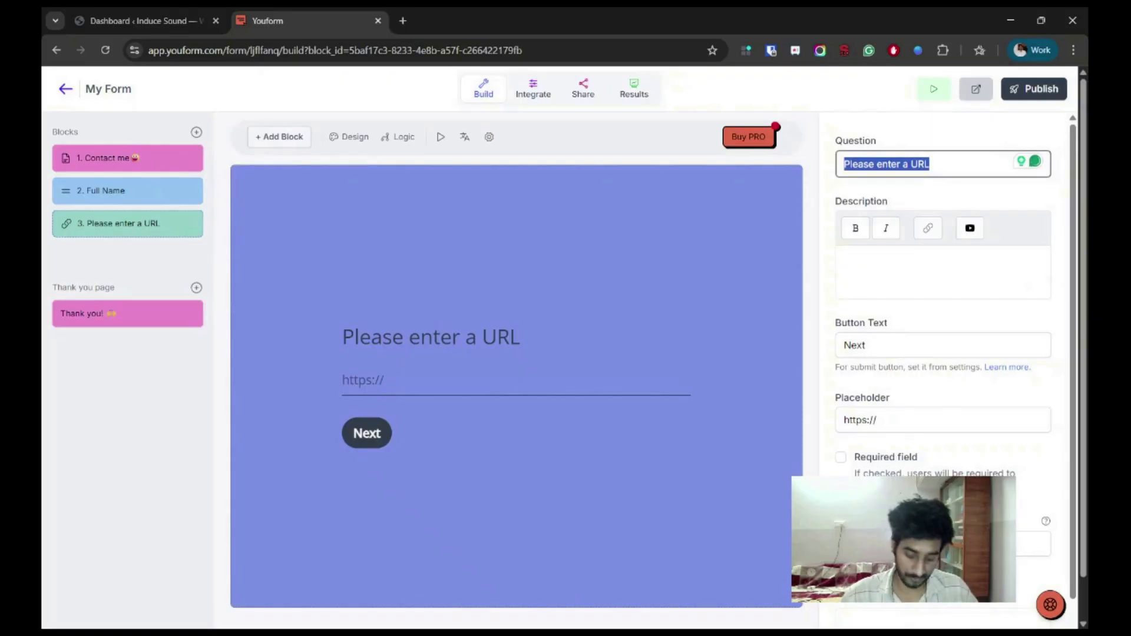
{"action": "type", "text": "Website"}
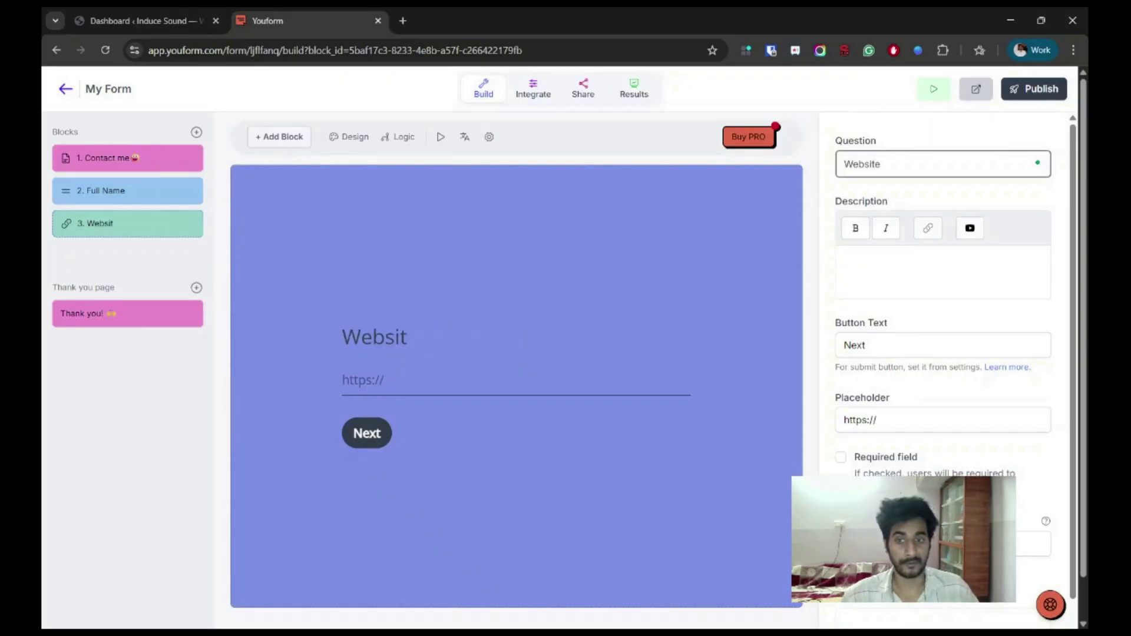
{"action": "type", "text": " URL"}
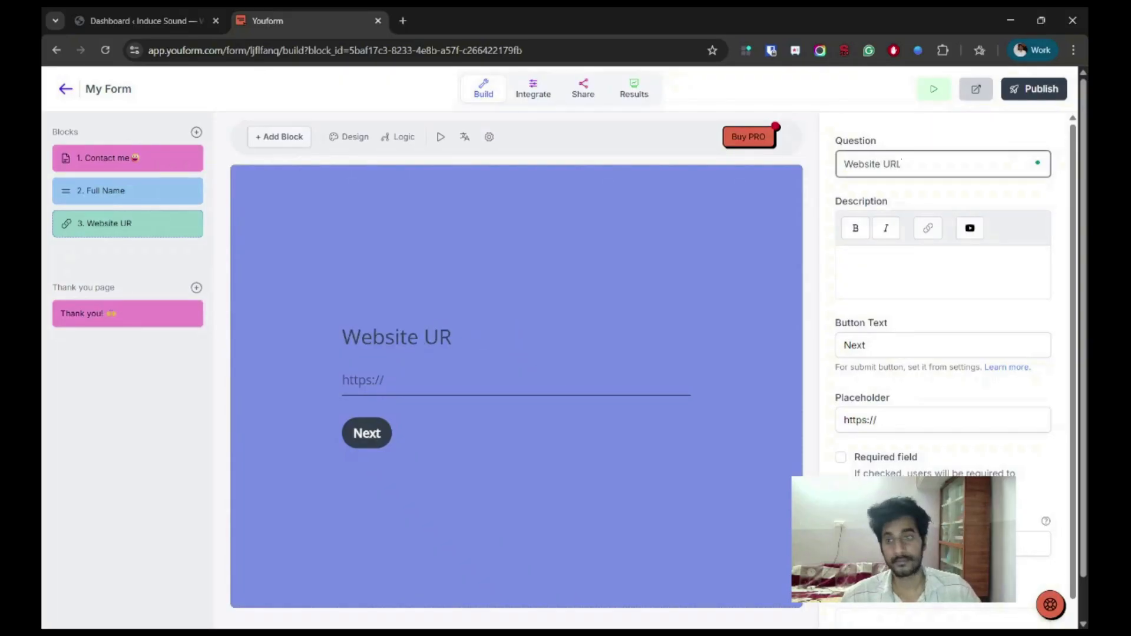
Step: Add a Long Text block after the Website URL question and set its question to "Type your message"
{"action": "left_click", "coordinate": [279, 137]}
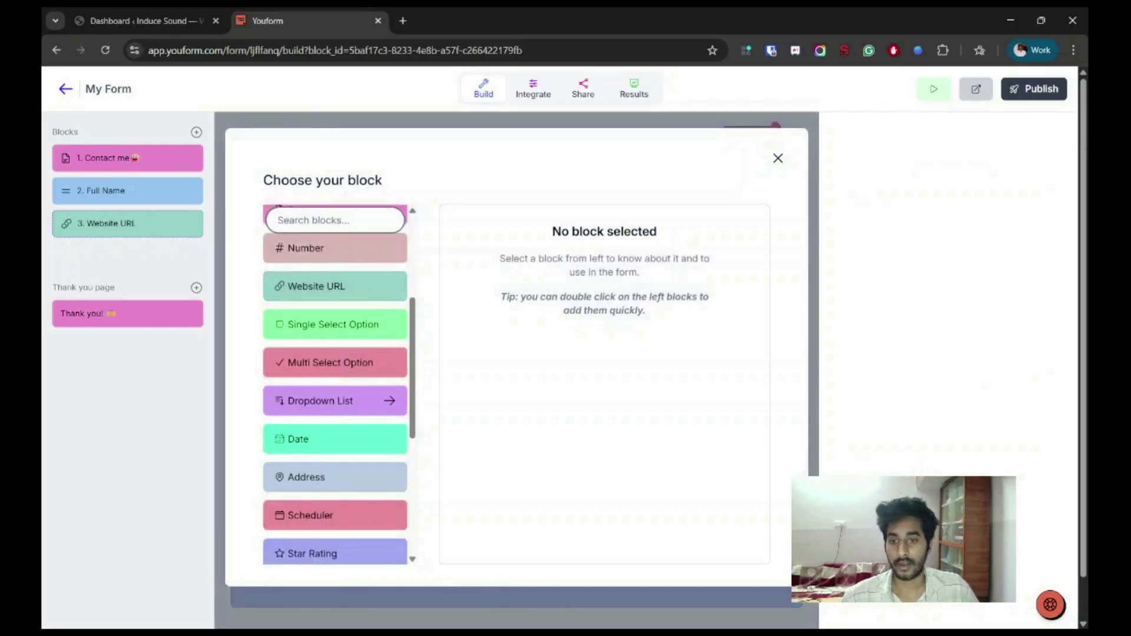
{"action": "scroll", "coordinate": [391, 397], "scroll_direction": "down", "scroll_amount": 3}
{"action": "scroll", "coordinate": [335, 383], "scroll_direction": "down", "scroll_amount": 2}
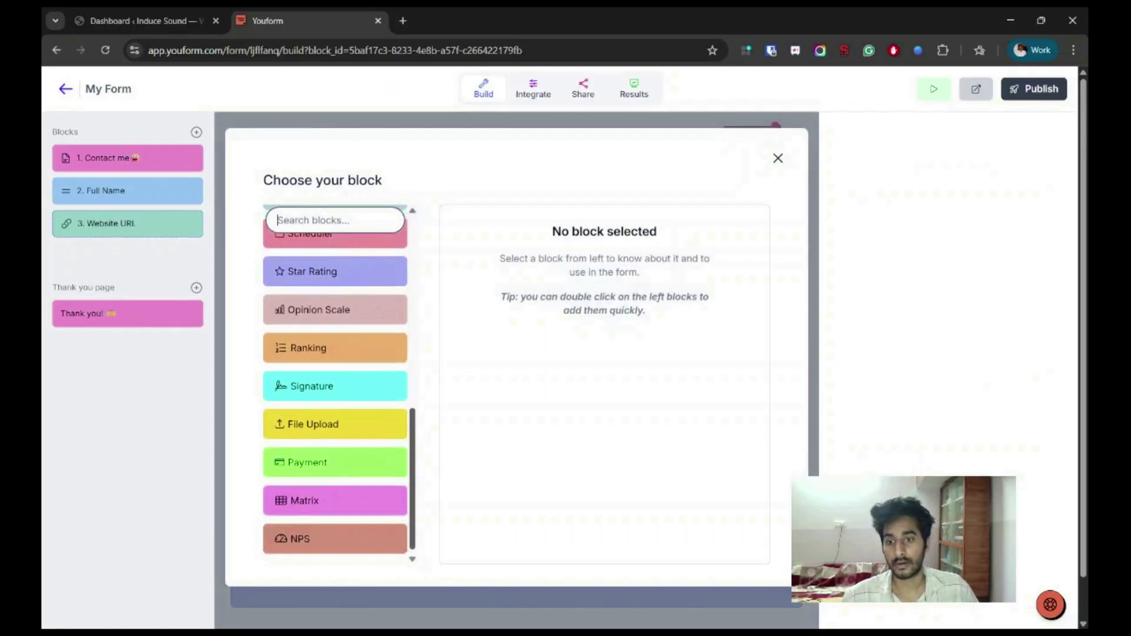
{"action": "scroll", "coordinate": [334, 383], "scroll_direction": "up", "scroll_amount": 5}
{"action": "scroll", "coordinate": [335, 383], "scroll_direction": "up", "scroll_amount": 5}
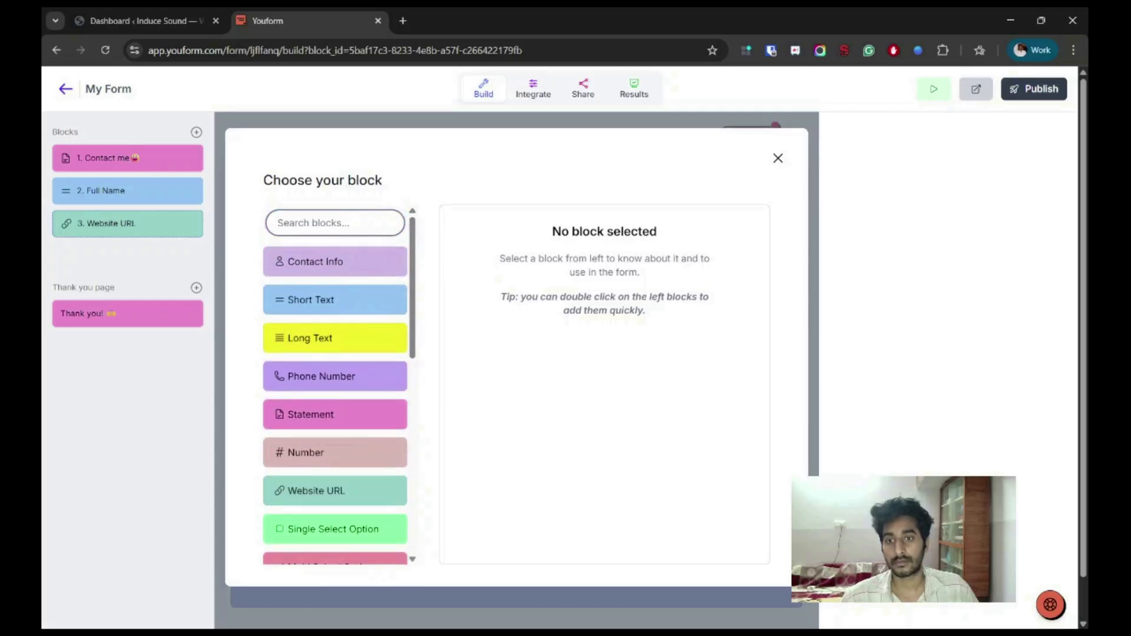
{"action": "left_click", "coordinate": [387, 338]}
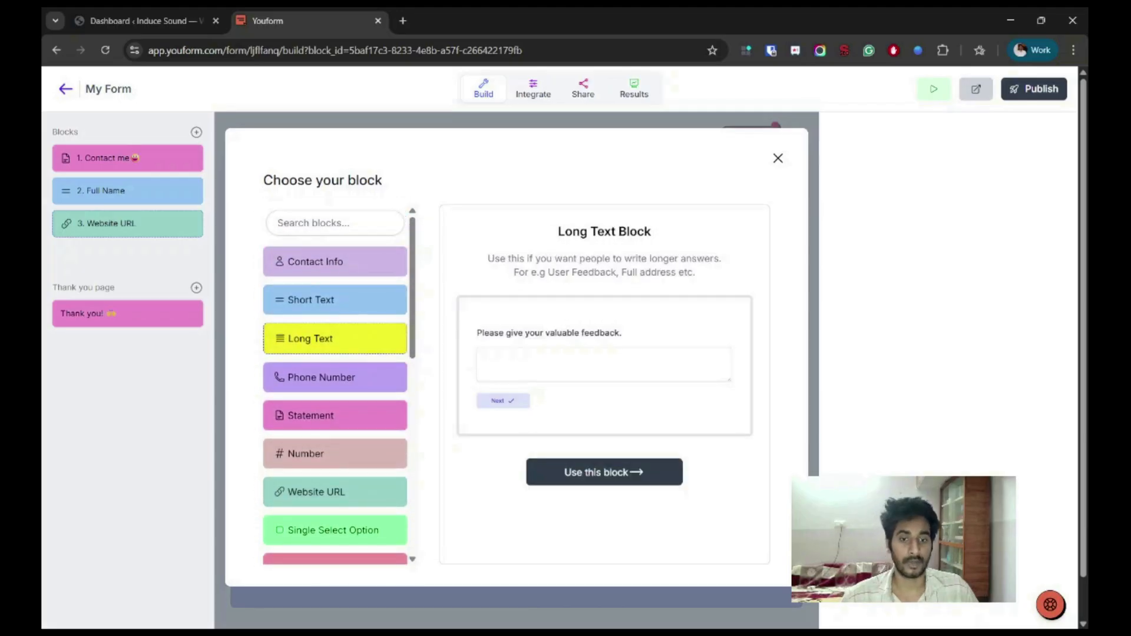
{"action": "left_click", "coordinate": [604, 472]}
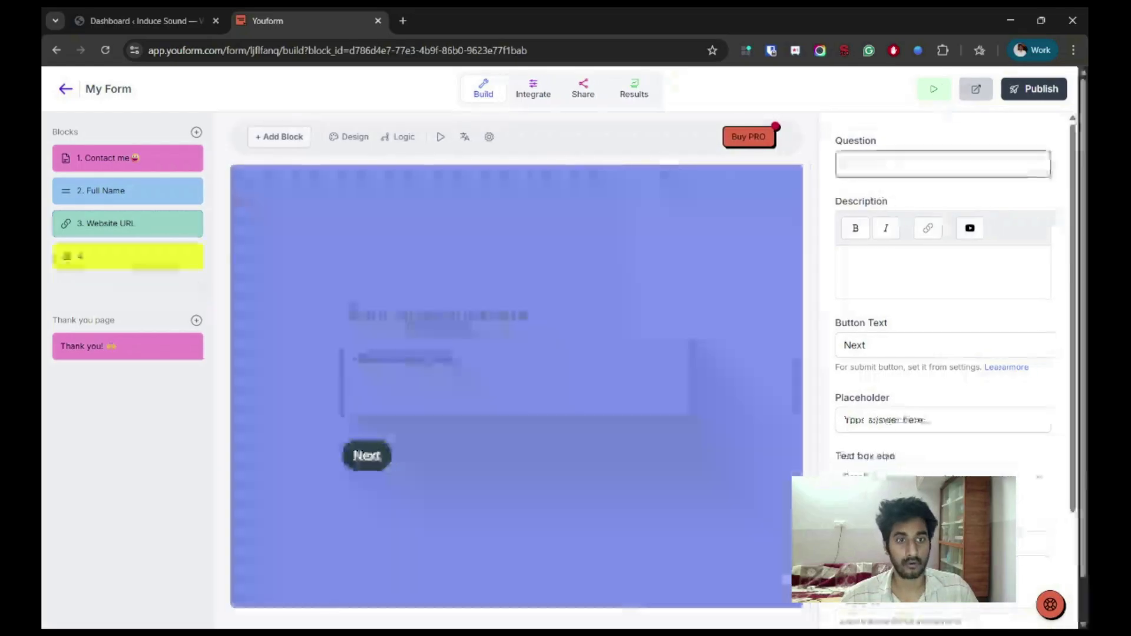
{"action": "type", "text": "Type your message"}
{"action": "left_click", "coordinate": [508, 319]}
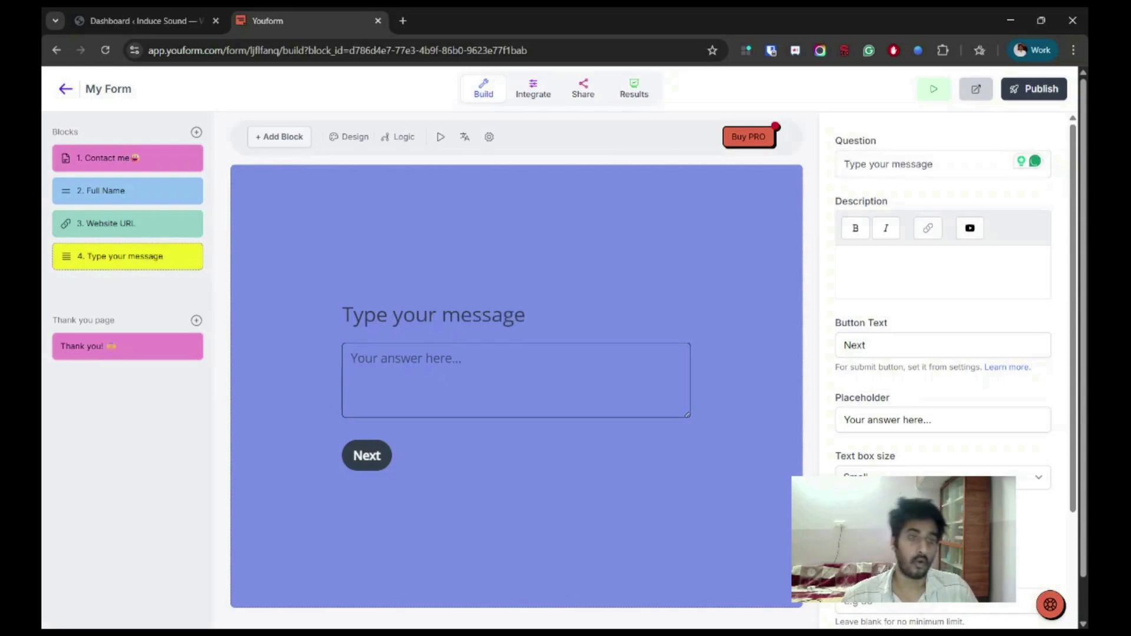
Step: Add a Single Select Option block after the message question and change its question to "How did you find me? 👇"
{"action": "scroll", "coordinate": [516, 354], "scroll_direction": "down", "scroll_amount": 1}
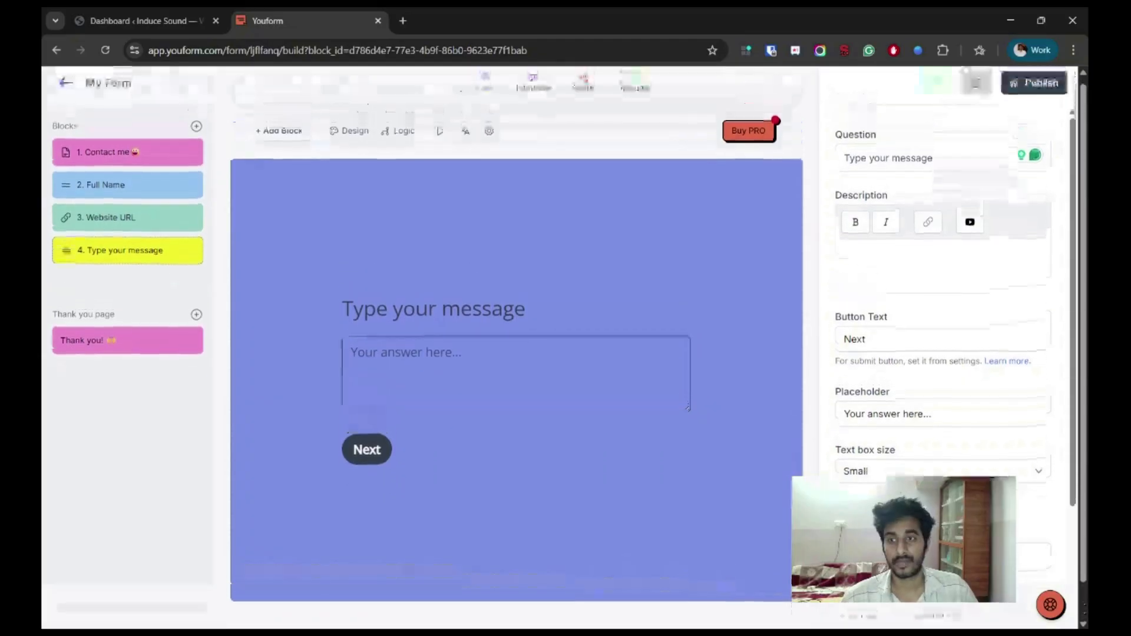
{"action": "left_click", "coordinate": [279, 126]}
{"action": "scroll", "coordinate": [335, 342], "scroll_direction": "down", "scroll_amount": 3}
{"action": "left_click", "coordinate": [333, 265]}
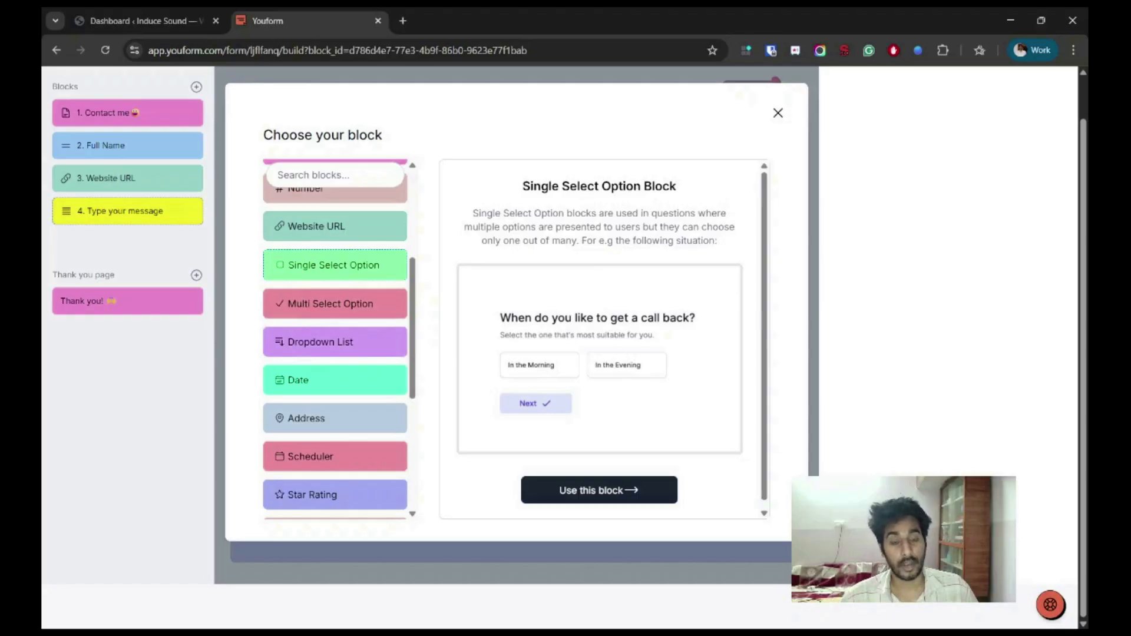
{"action": "left_click", "coordinate": [599, 490]}
{"action": "key", "text": "ctrl+shift+Right"}
{"action": "key", "text": "BackSpace"}
{"action": "key", "text": "ctrl+BackSpace"}
{"action": "key", "text": "ctrl+BackSpace"}
{"action": "key", "text": "ctrl+BackSpace"}
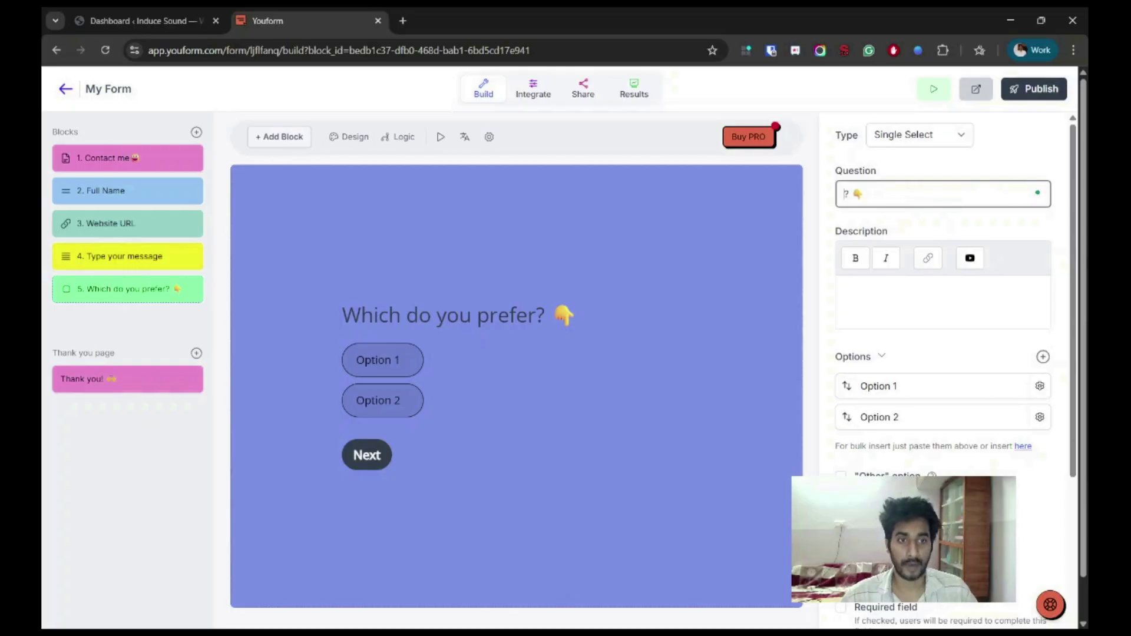
{"action": "type", "text": "How did you find me"}
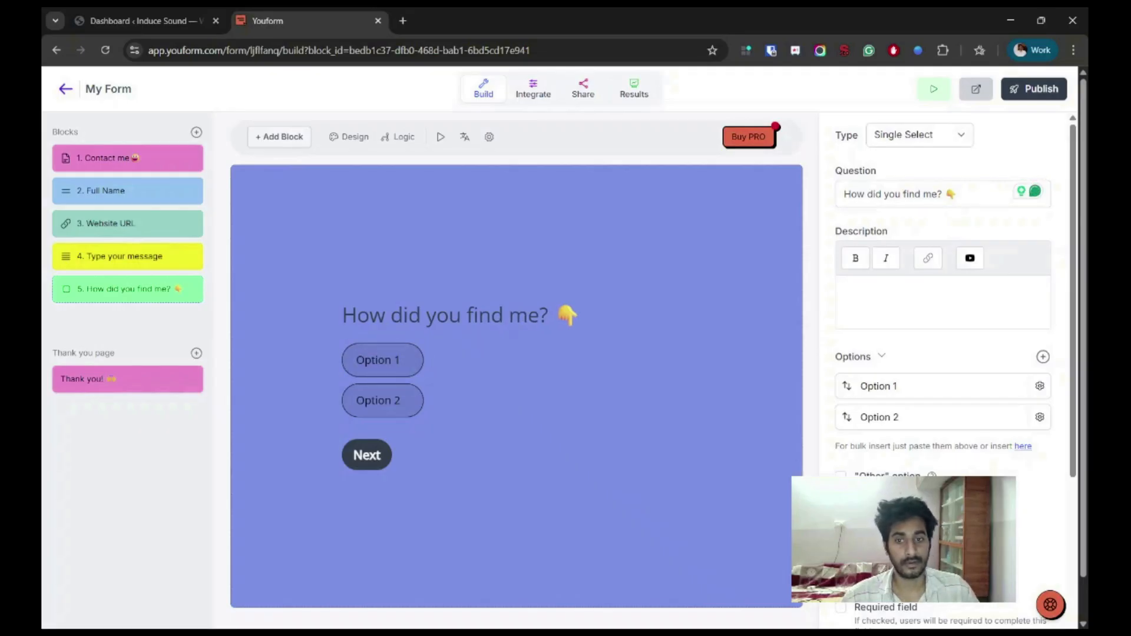
Step: Rename the first two options of the "How did you find me?" question to Twitter and Facebook
{"action": "left_click", "coordinate": [897, 386]}
{"action": "key", "text": "ctrl+a"}
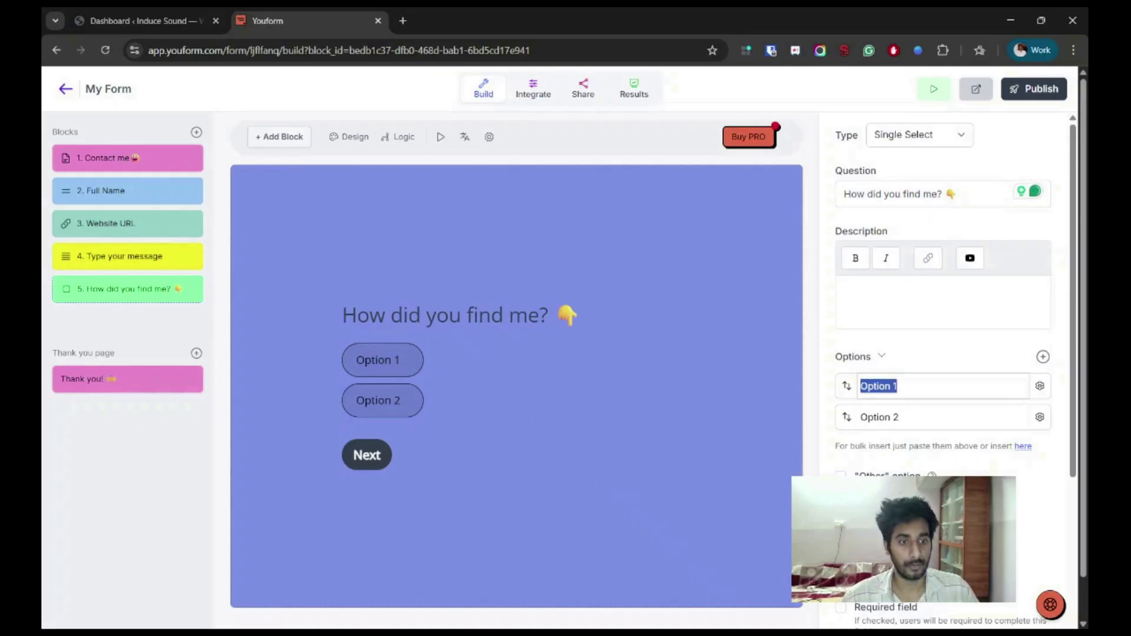
{"action": "type", "text": "Twitter"}
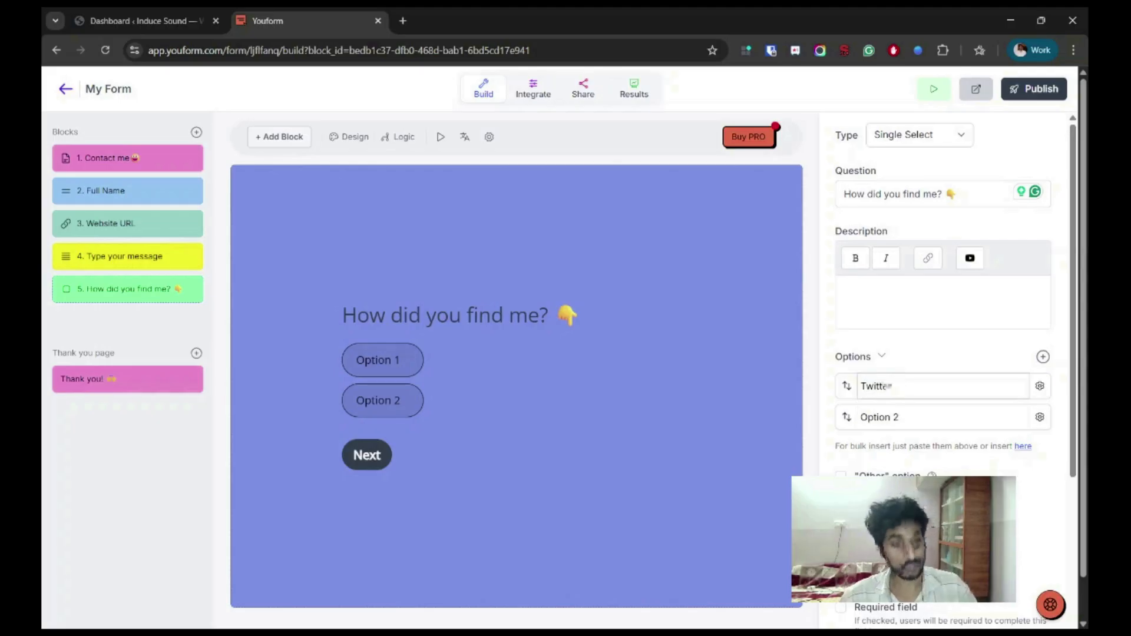
{"action": "left_click", "coordinate": [897, 417]}
{"action": "key", "text": "ctrl+a"}
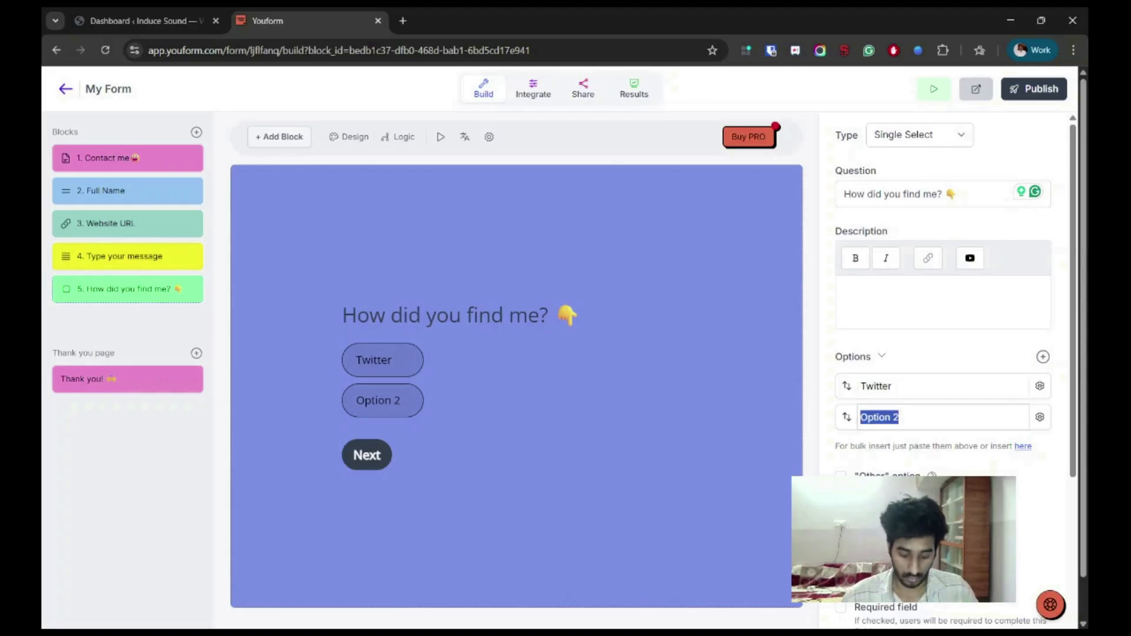
{"action": "key", "text": "BackSpace"}
{"action": "type", "text": "cebook"}
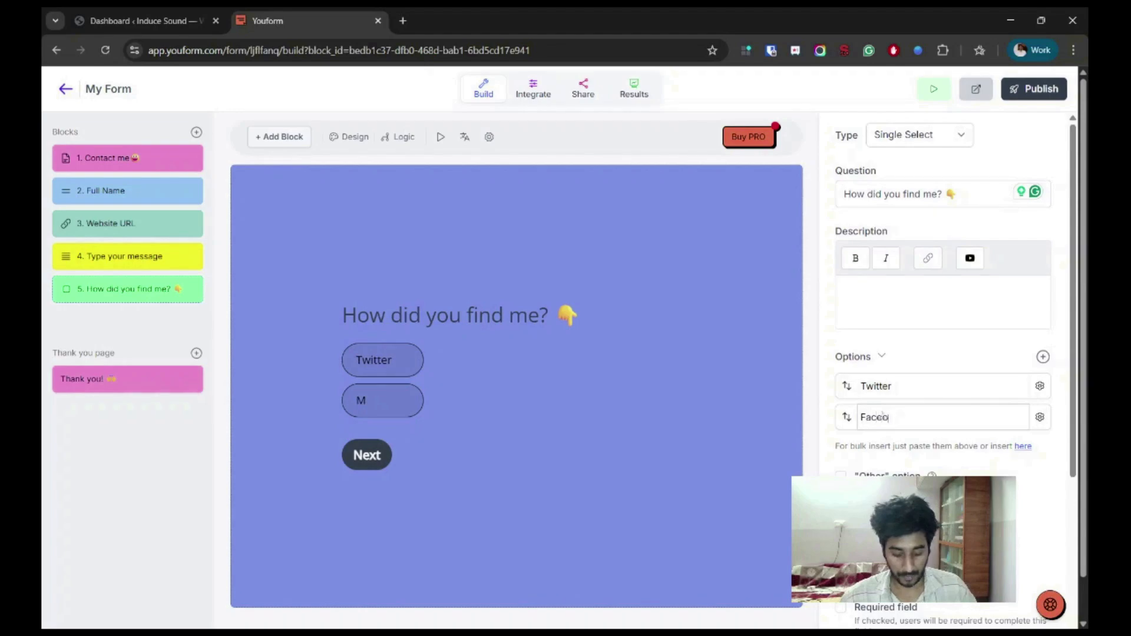
Step: Add LinkedIn, SEO and AIO as further options below Facebook
{"action": "key", "text": "Return"}
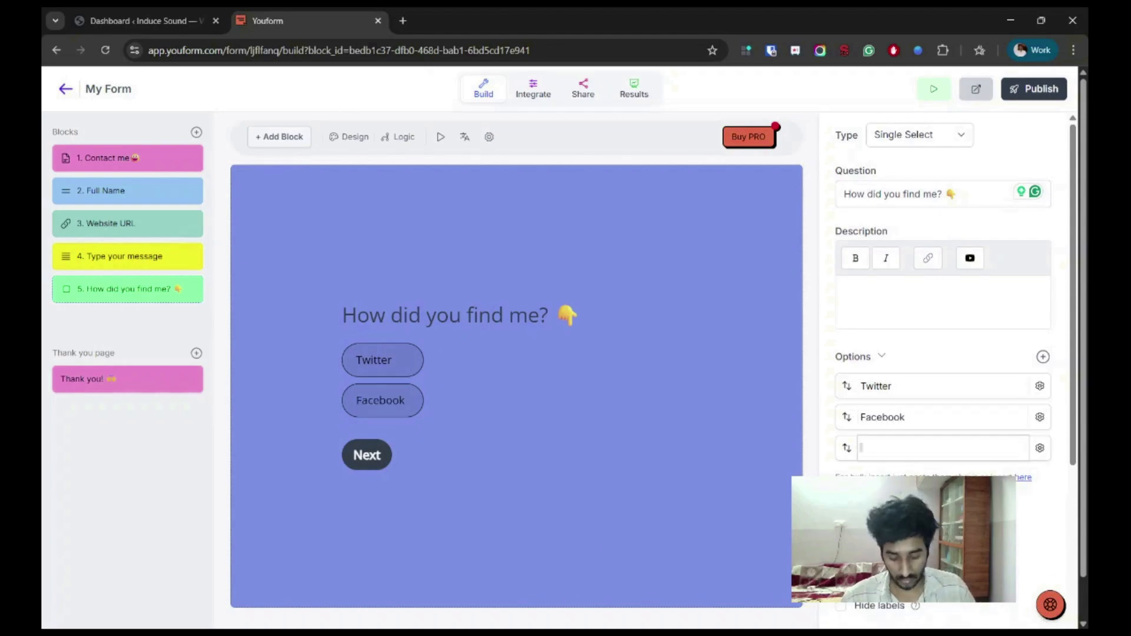
{"action": "type", "text": "LinkedInSE"}
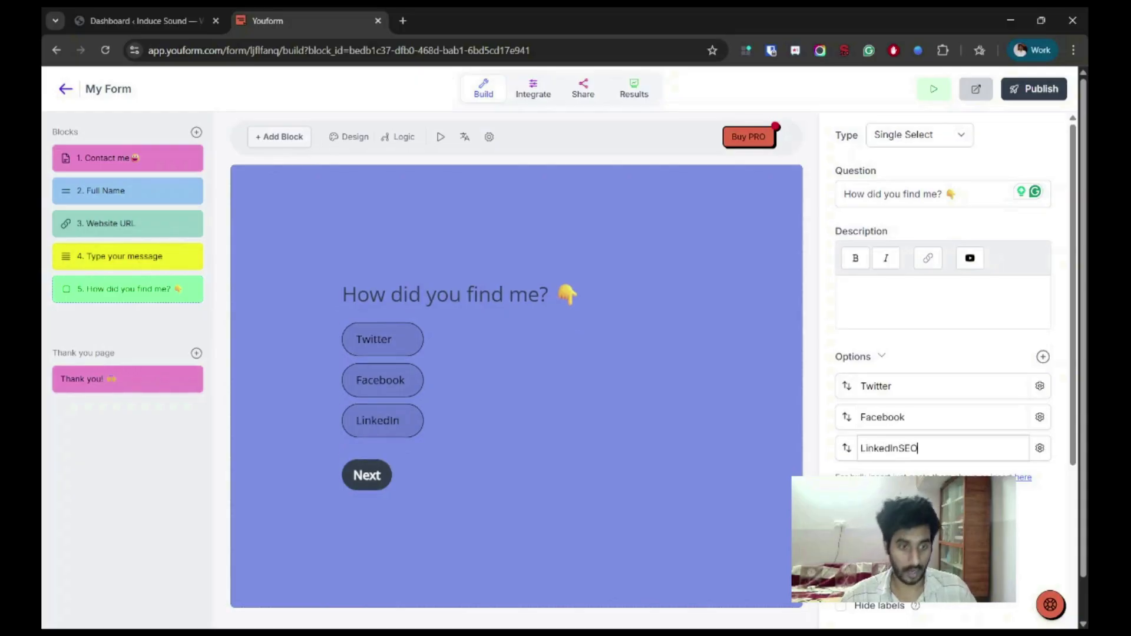
{"action": "key", "text": "Return"}
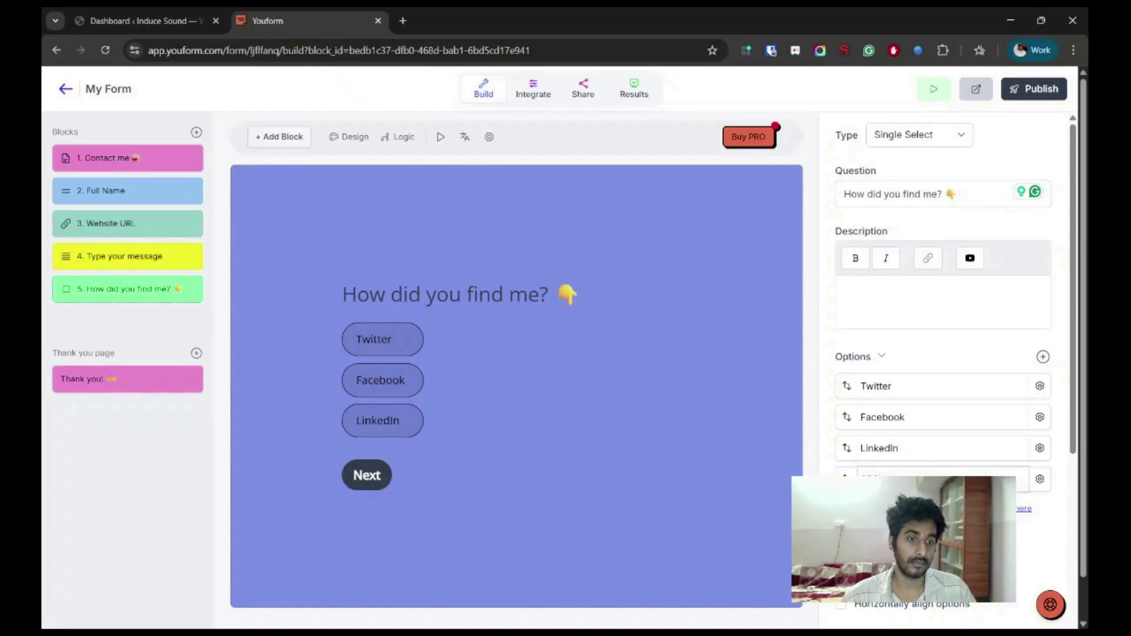
{"action": "type", "text": "SEO"}
{"action": "key", "text": "Return"}
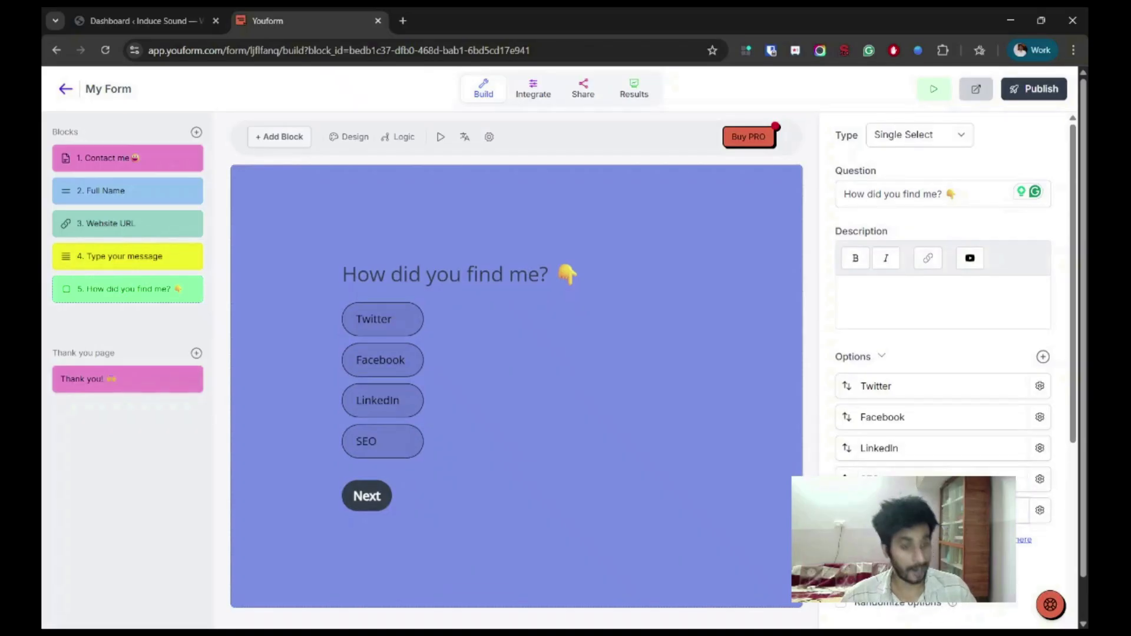
{"action": "type", "text": "AIO"}
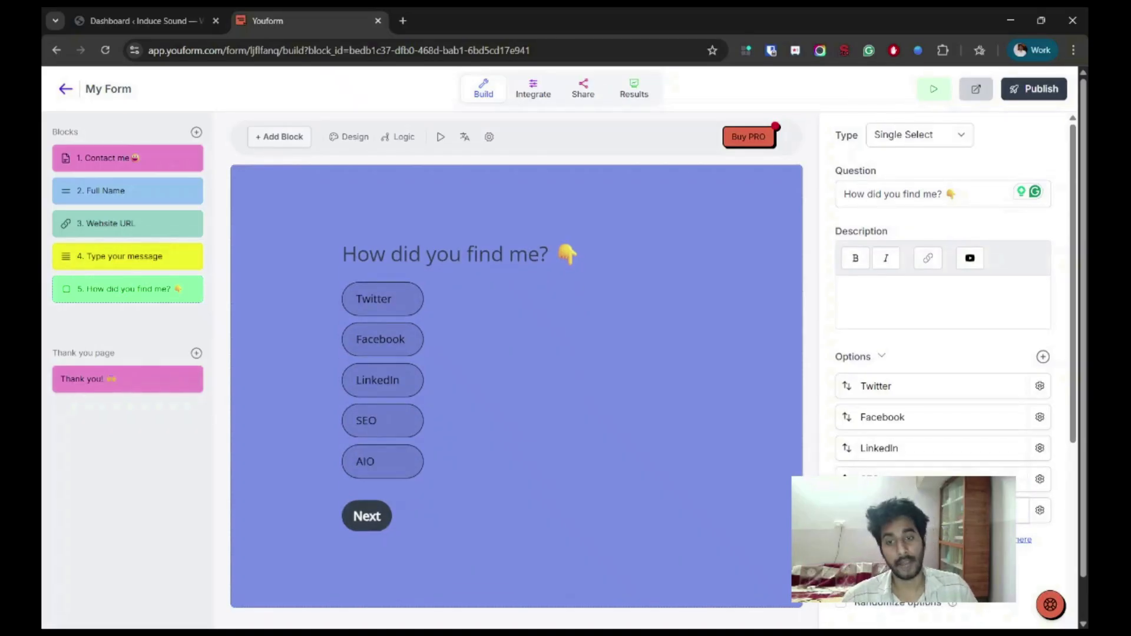
Step: Preview the form, advance from the welcome block to the "How did you find me?" question, and close the preview
{"action": "scroll", "coordinate": [943, 377], "scroll_direction": "down", "scroll_amount": 3}
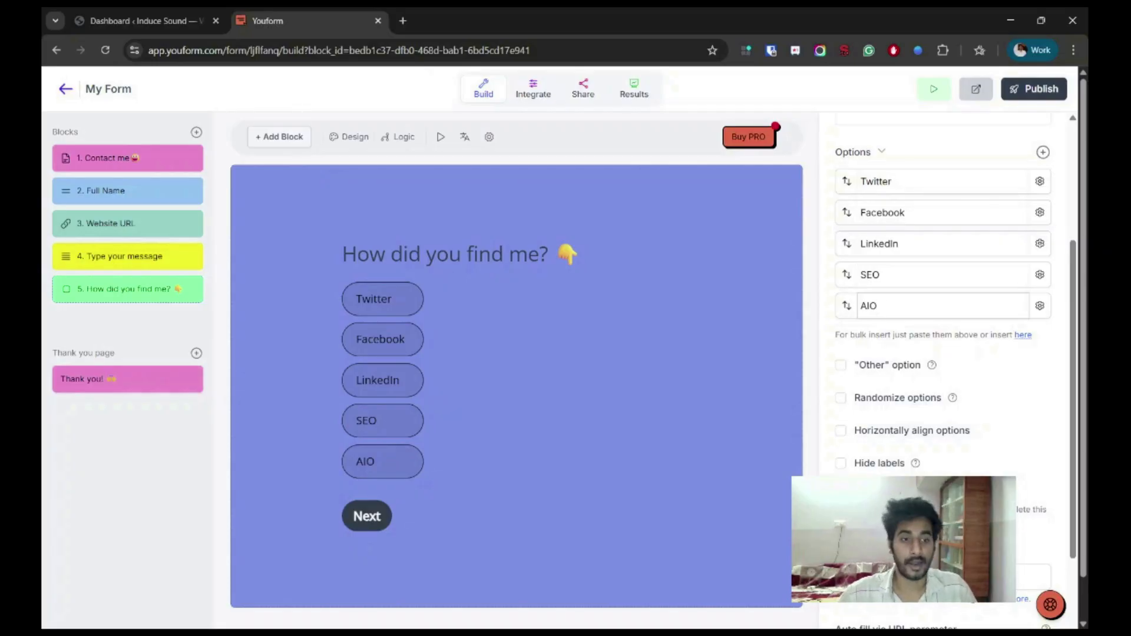
{"action": "scroll", "coordinate": [943, 353], "scroll_direction": "down", "scroll_amount": 5}
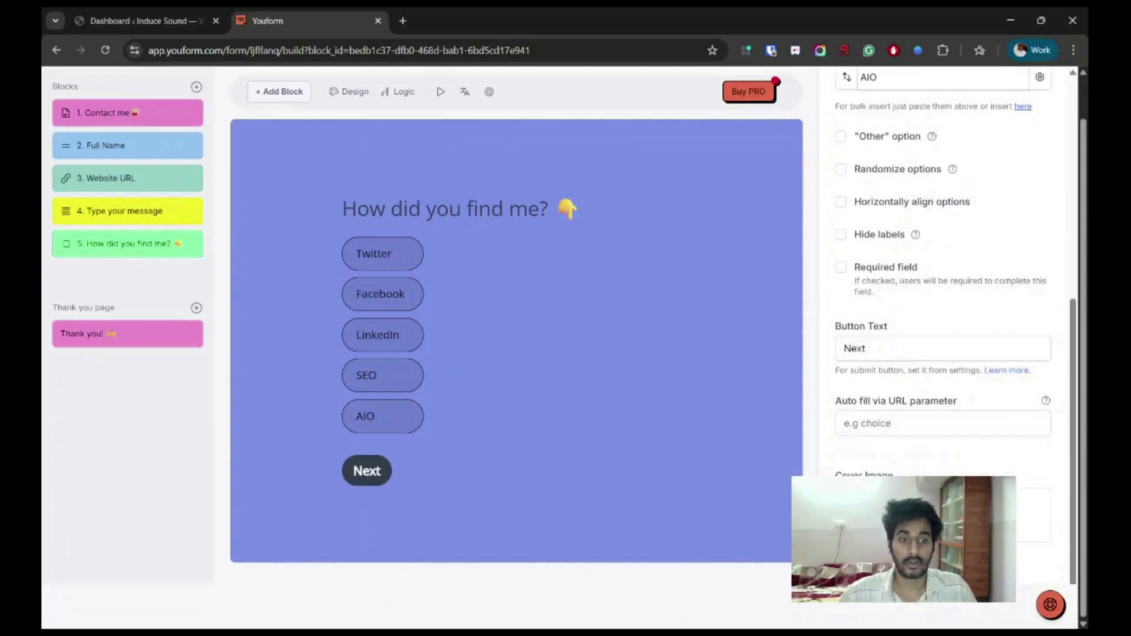
{"action": "scroll", "coordinate": [648, 354], "scroll_direction": "up", "scroll_amount": 1}
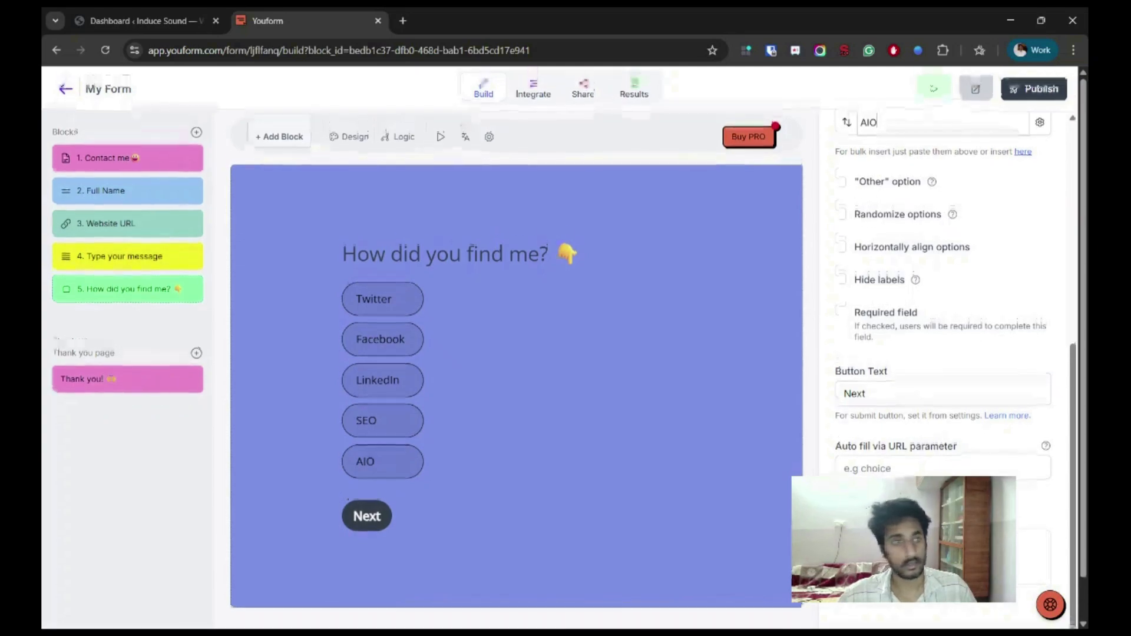
{"action": "left_click", "coordinate": [934, 89]}
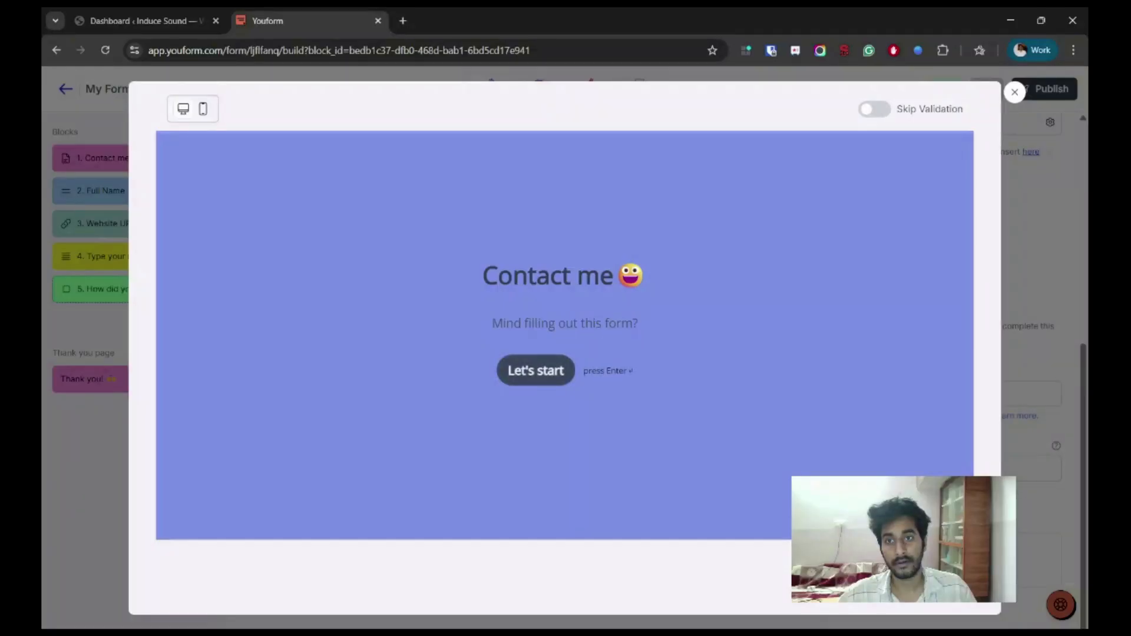
{"action": "left_click", "coordinate": [536, 371]}
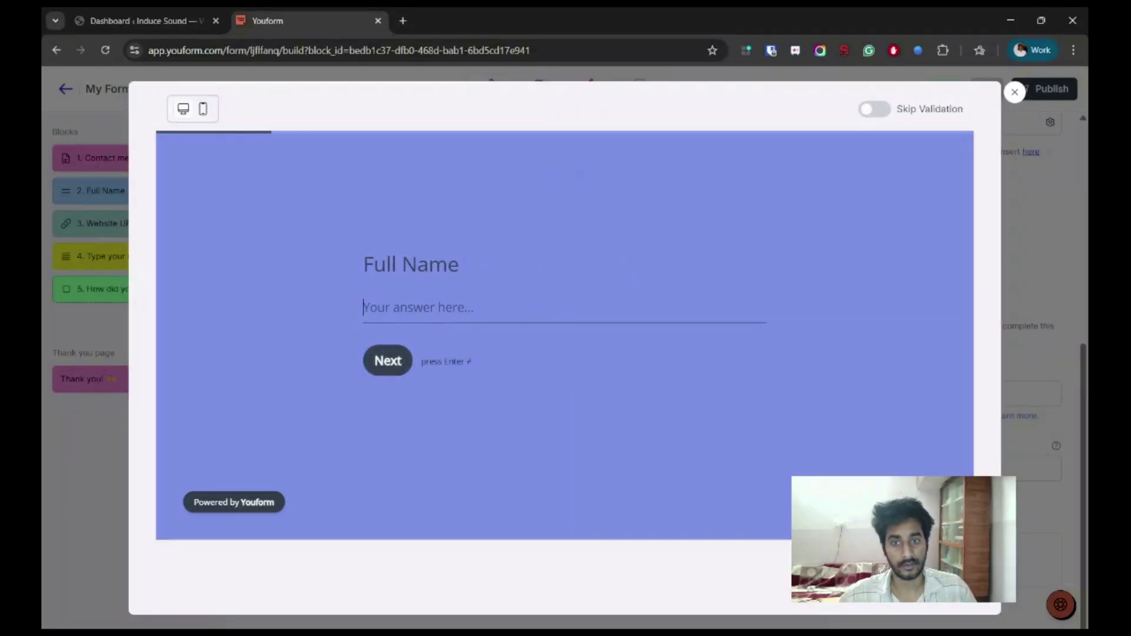
{"action": "key", "text": "Return"}
{"action": "key", "text": "Return"}
{"action": "key", "text": "ctrl+Return"}
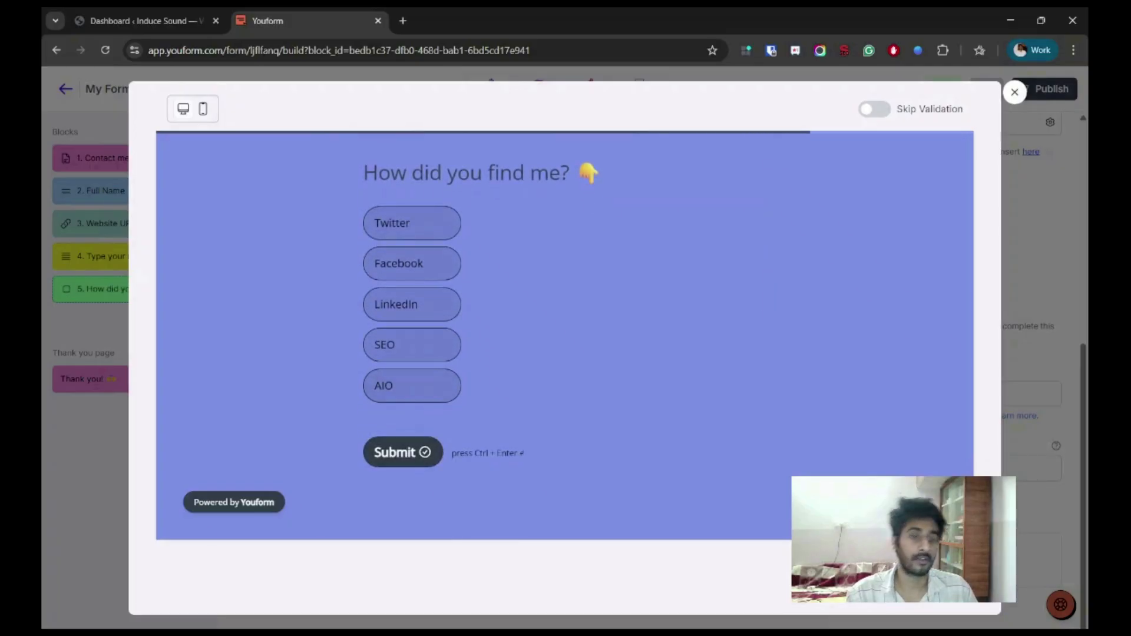
{"action": "key", "text": "Escape"}
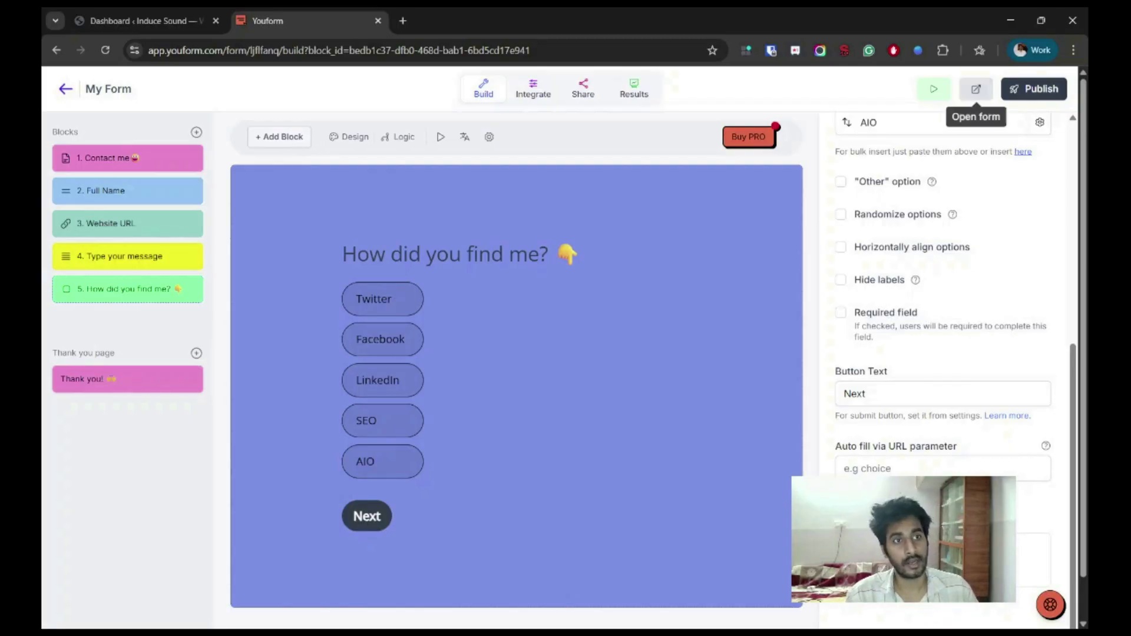
Step: Publish the form and open its options for embedding in a website
{"action": "left_click", "coordinate": [1034, 88]}
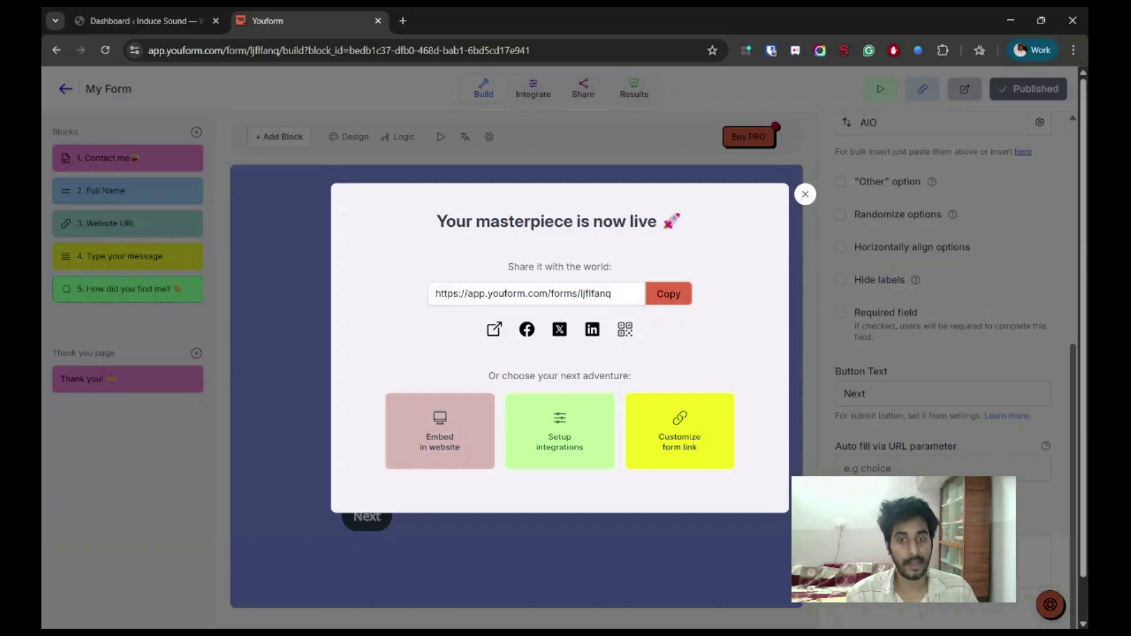
{"action": "left_click", "coordinate": [439, 431]}
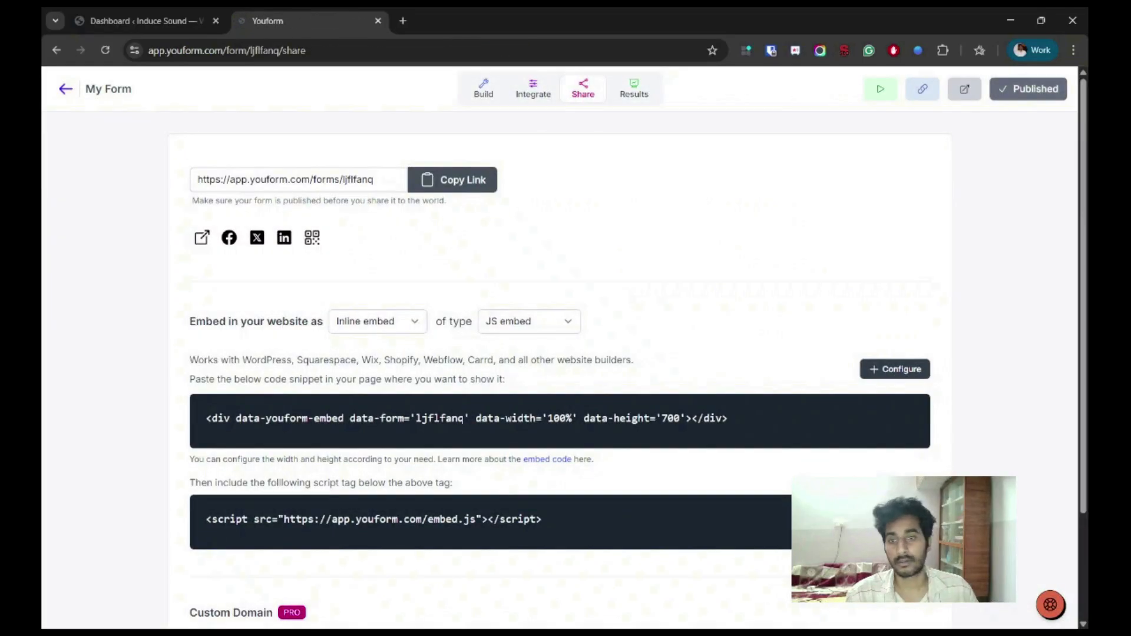
Step: Change the inline embed's type to iframe embed and select the iframe code snippet
{"action": "triple_click", "coordinate": [466, 418]}
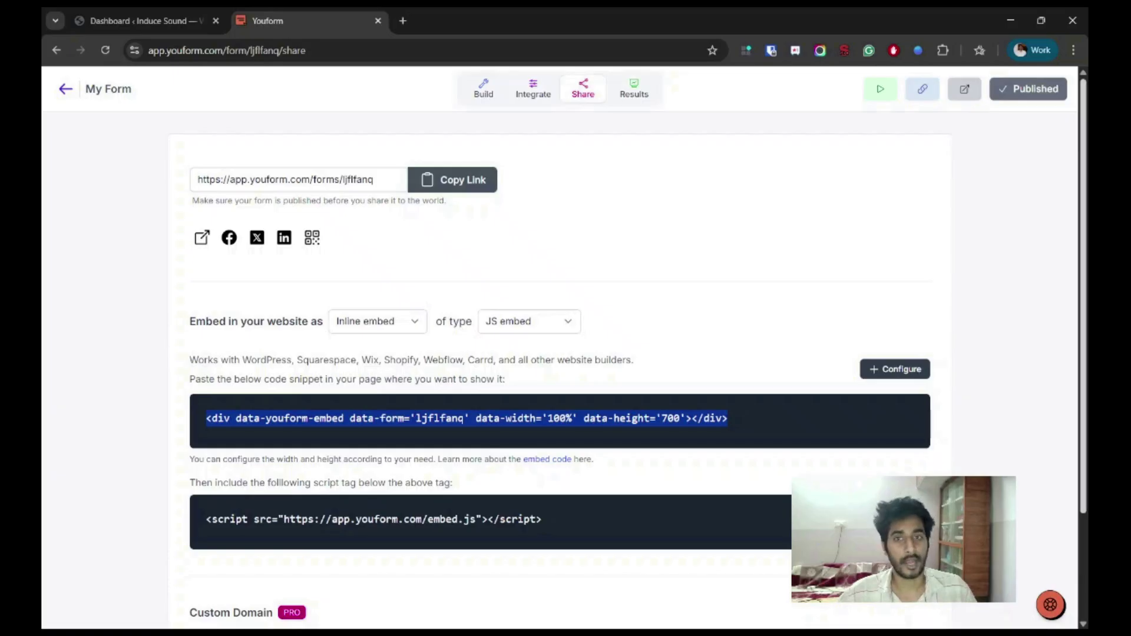
{"action": "scroll", "coordinate": [566, 348], "scroll_direction": "down", "scroll_amount": 3}
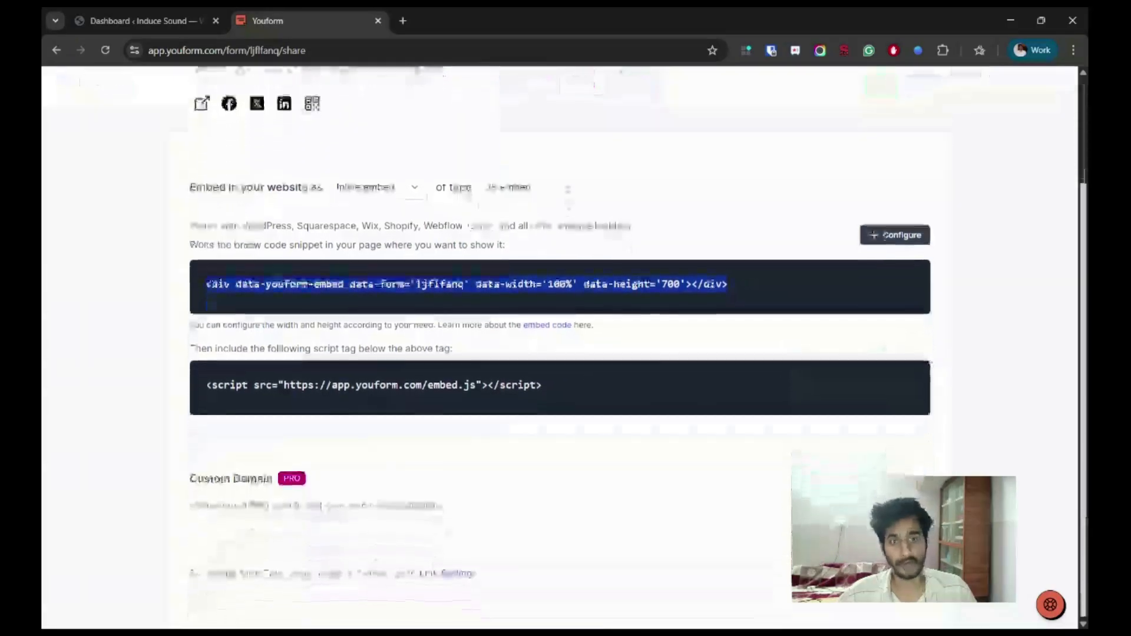
{"action": "triple_click", "coordinate": [595, 284]}
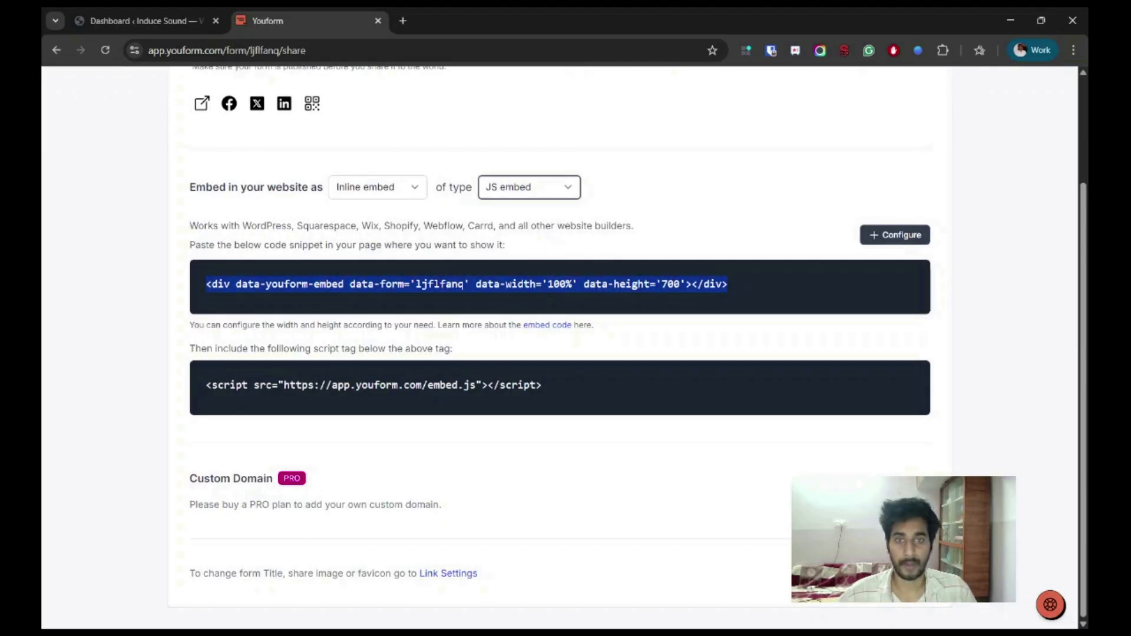
{"action": "key", "text": "Up"}
{"action": "scroll", "coordinate": [566, 348], "scroll_direction": "up", "scroll_amount": 1}
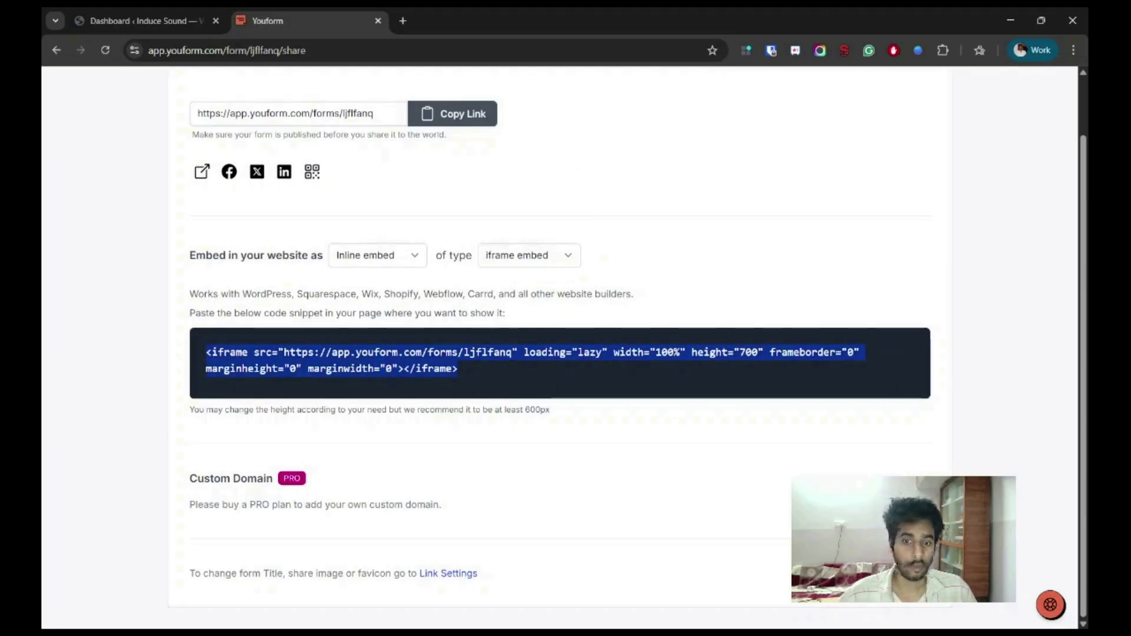
Step: Switch to WordPress, add a new page, and insert a Custom HTML block containing the copied Youform iframe code
{"action": "left_click", "coordinate": [146, 21]}
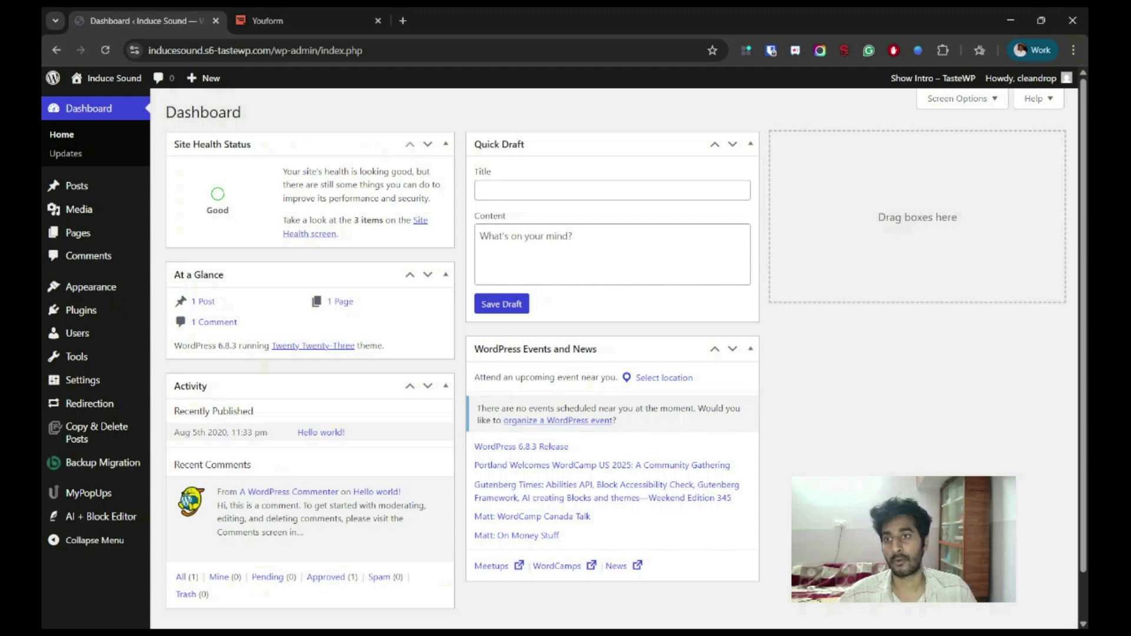
{"action": "left_click", "coordinate": [77, 233]}
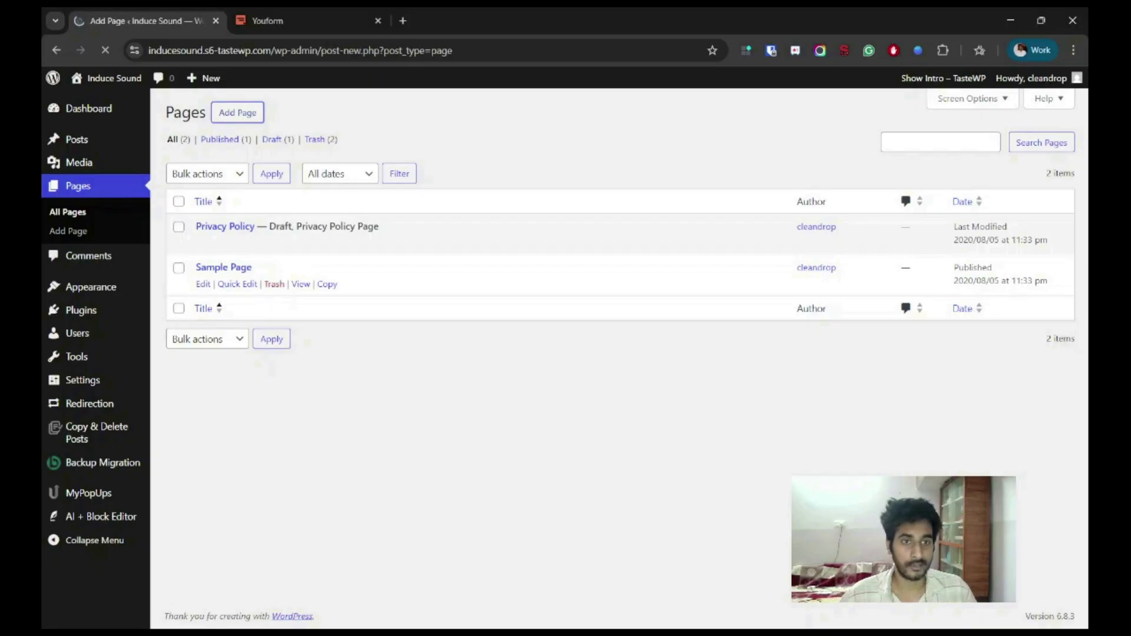
{"action": "type", "text": "/html"}
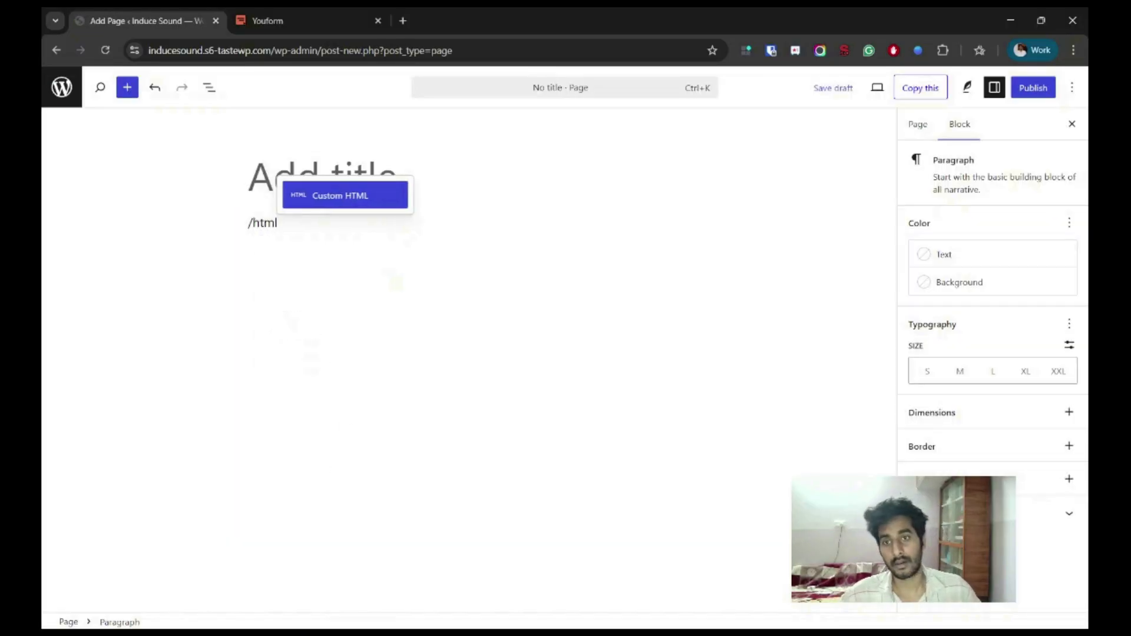
{"action": "key", "text": "Return"}
{"action": "type", "text": "<iframe src=\"https://app.youform.com/forms/ljflfanq\" loading=\"lazy\" width=\"100%\" height=\"700\" frameborder=\"0\" marginheight=\"0\" marginwidth=\"0\"></iframe>"}
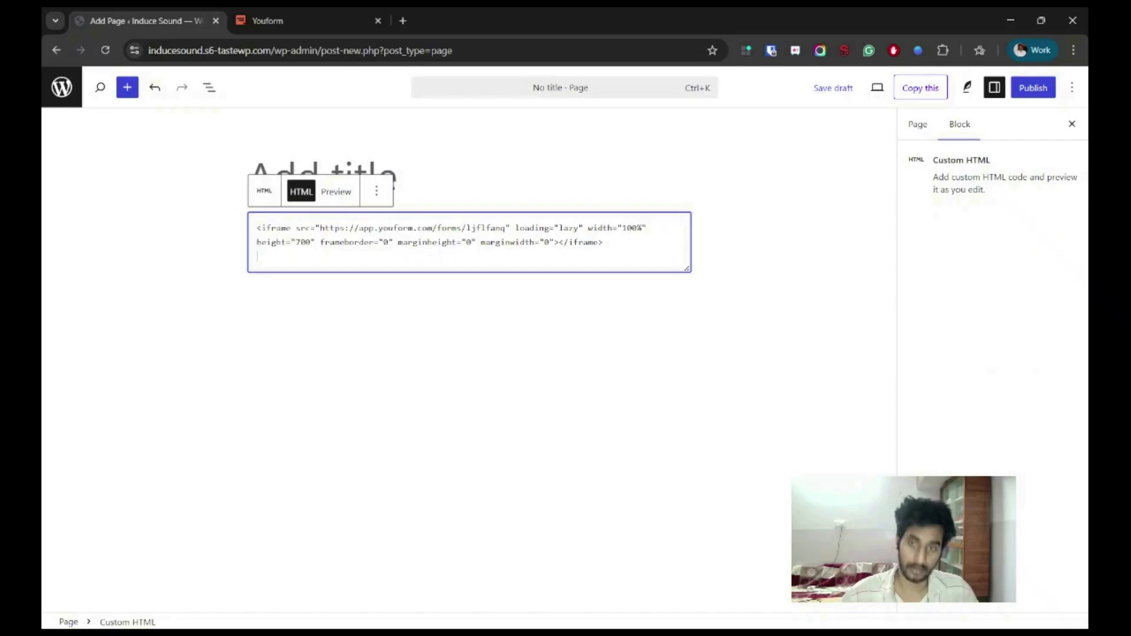
Step: Switch the Custom HTML block to its preview of the embedded form and publish the untitled page
{"action": "left_click", "coordinate": [315, 304]}
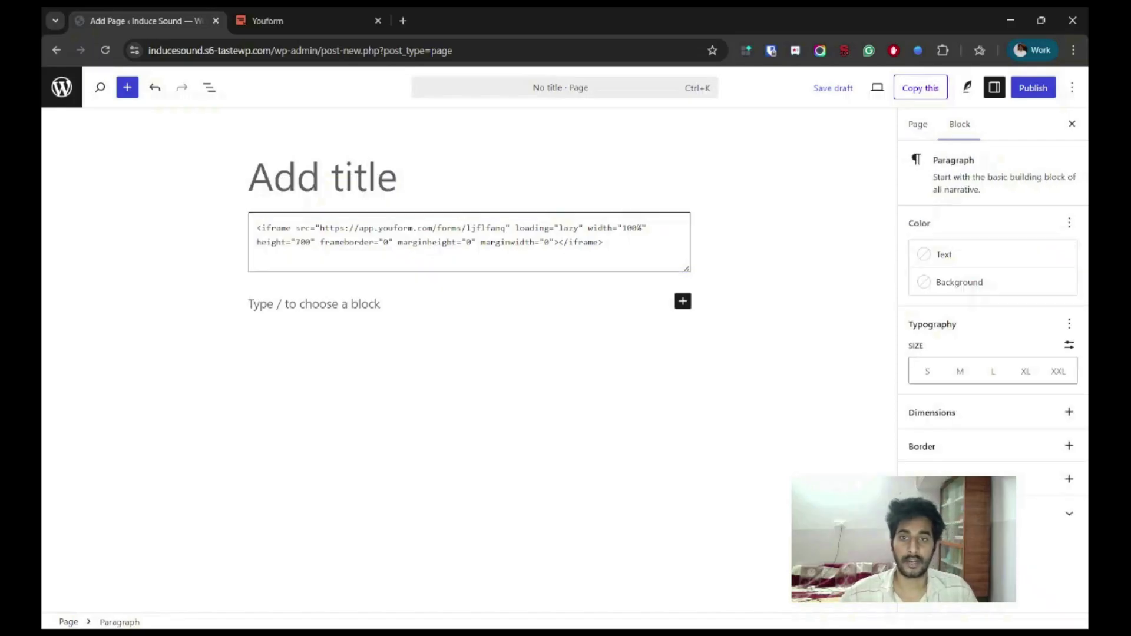
{"action": "left_click", "coordinate": [404, 230]}
{"action": "left_click", "coordinate": [372, 191]}
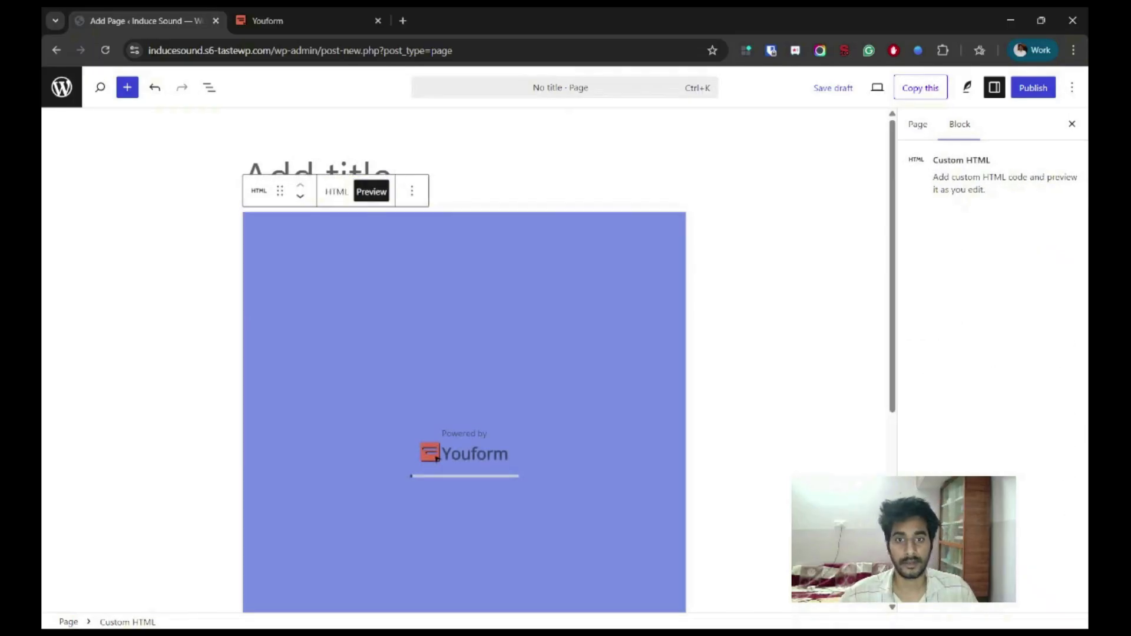
{"action": "left_click", "coordinate": [465, 176]}
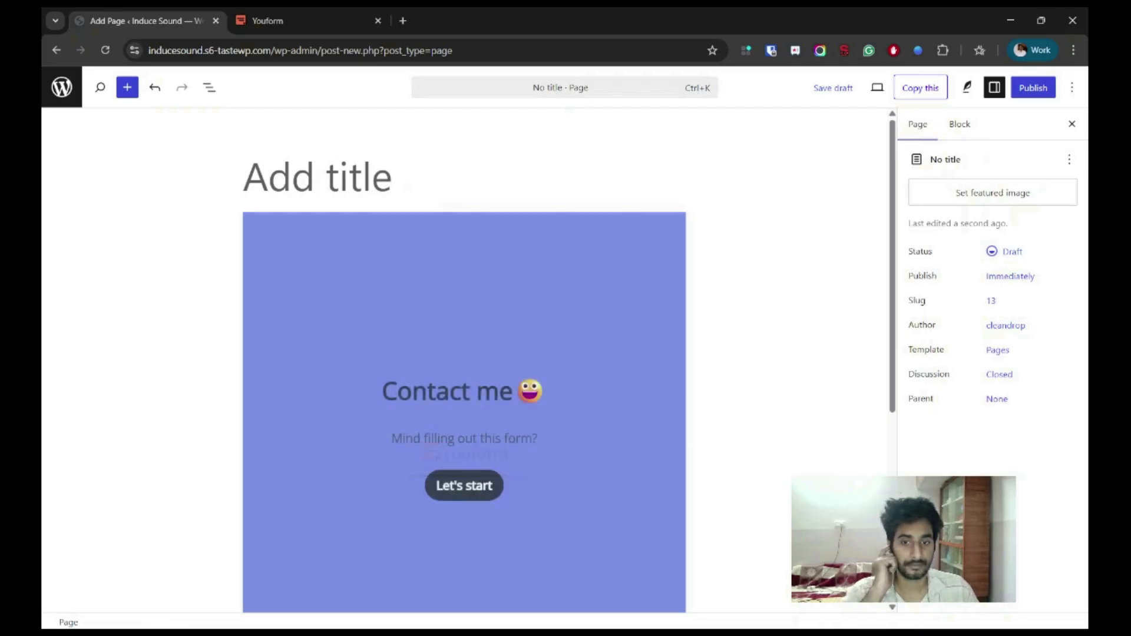
{"action": "left_click", "coordinate": [1033, 87]}
{"action": "left_click", "coordinate": [1029, 88]}
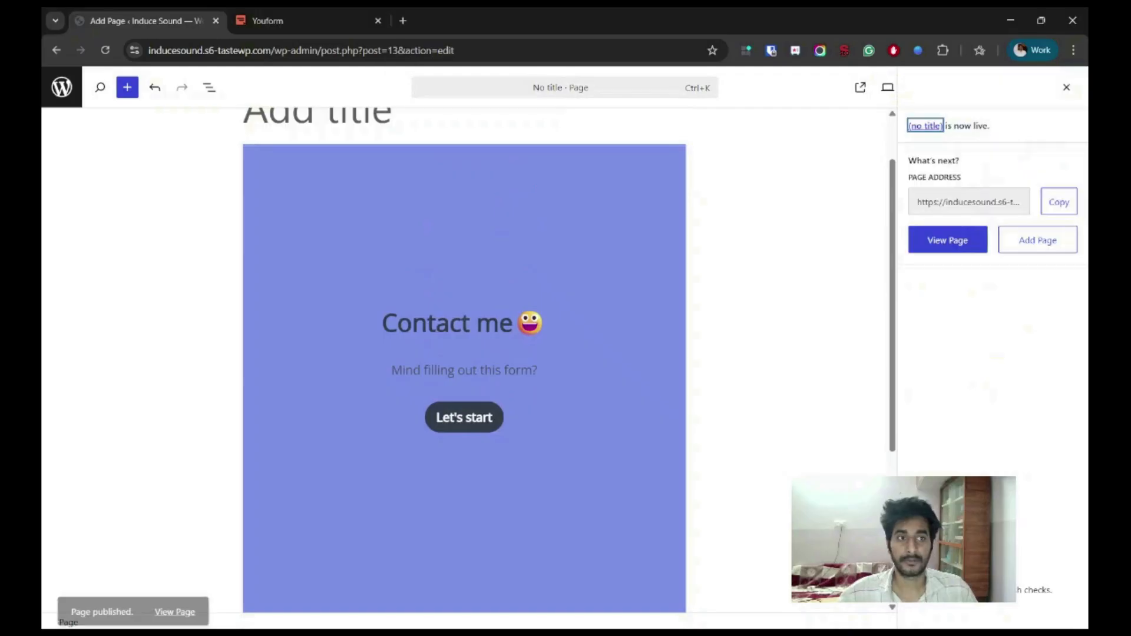
Step: View the published page and start the embedded contact form, advancing to the Full Name question
{"action": "left_click", "coordinate": [947, 237]}
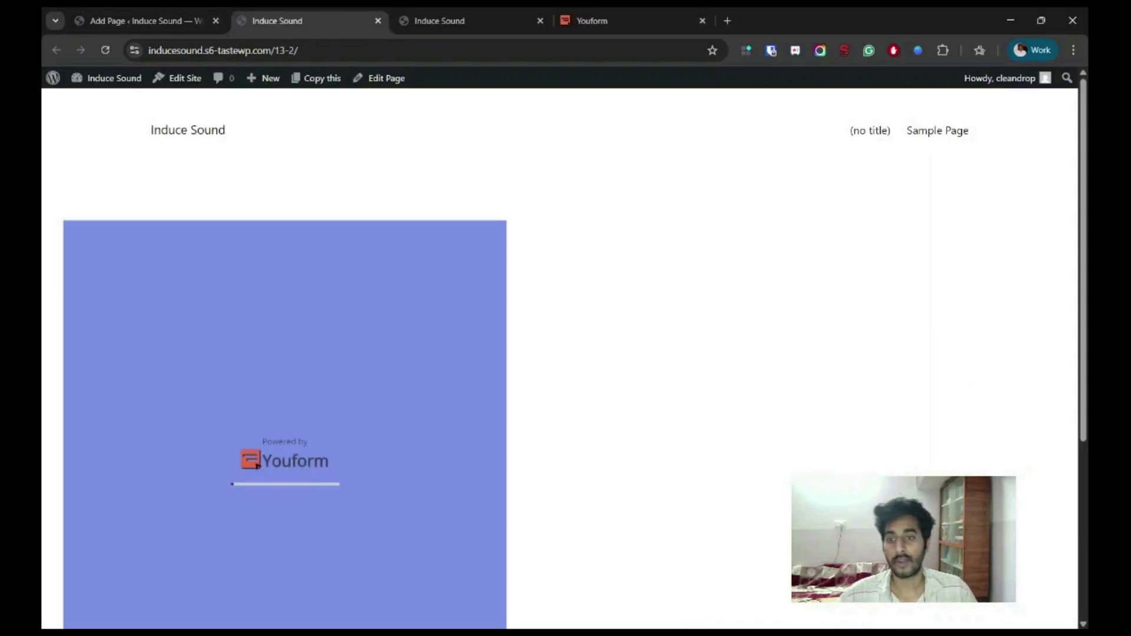
{"action": "scroll", "coordinate": [257, 341], "scroll_direction": "down", "scroll_amount": 2}
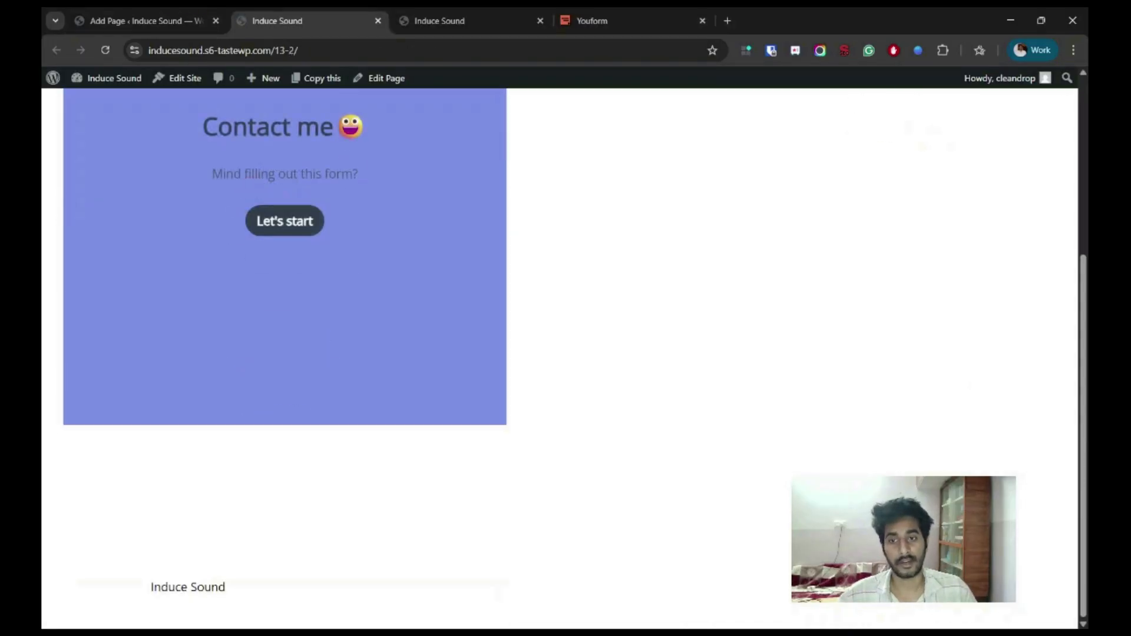
{"action": "left_click", "coordinate": [284, 357]}
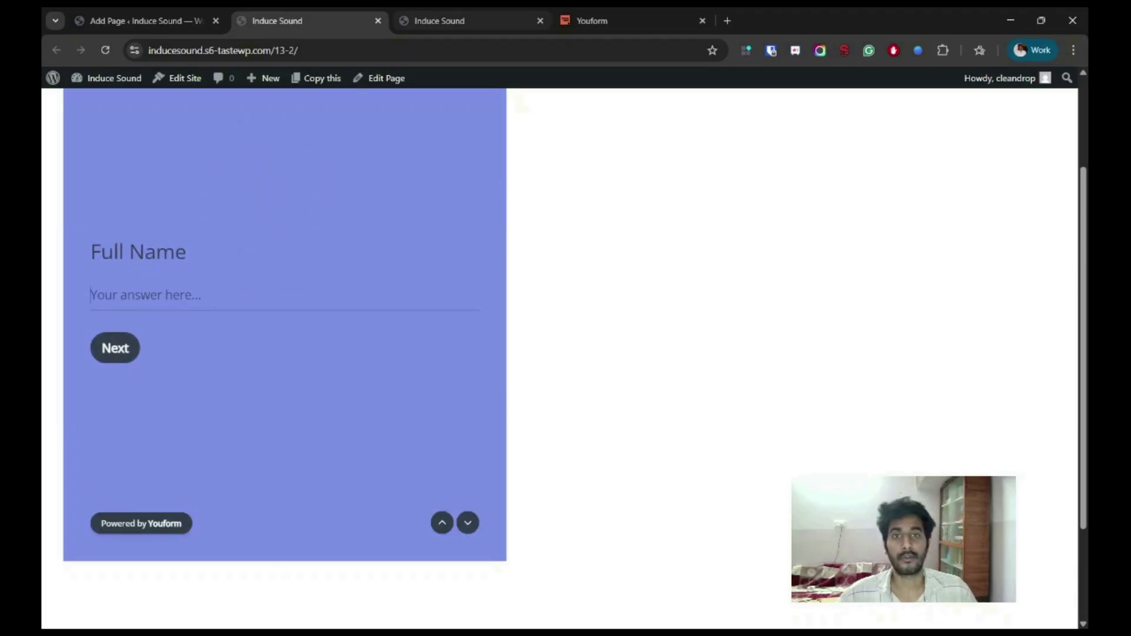
Step: Switch to Youform to check the form's submission results, and return to the WordPress page editor
{"action": "left_click", "coordinate": [589, 21]}
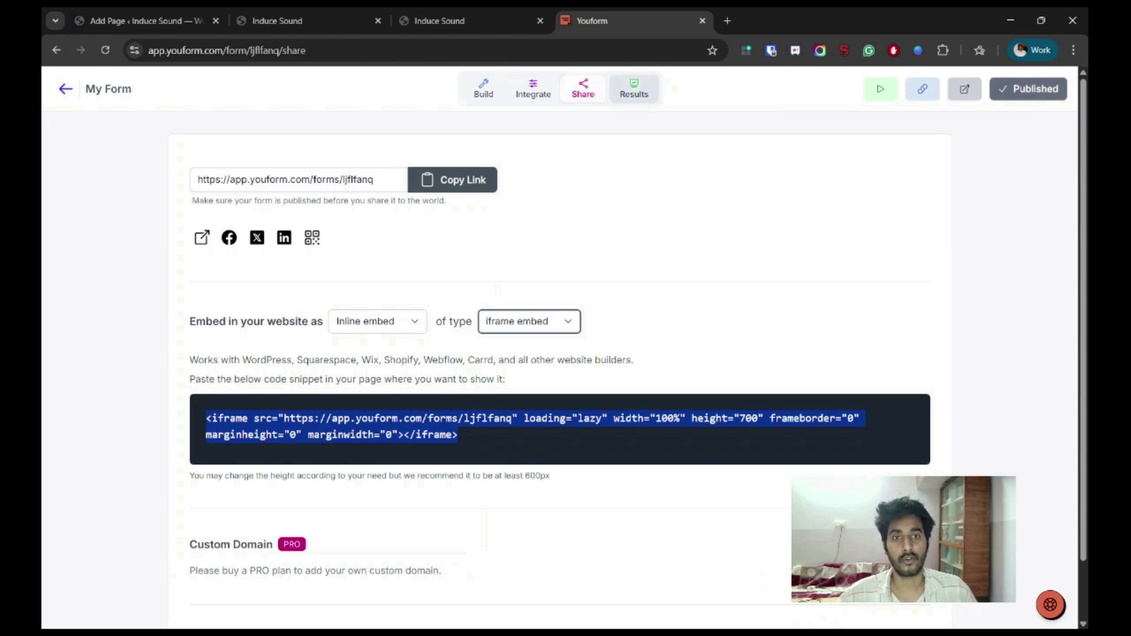
{"action": "left_click", "coordinate": [634, 88]}
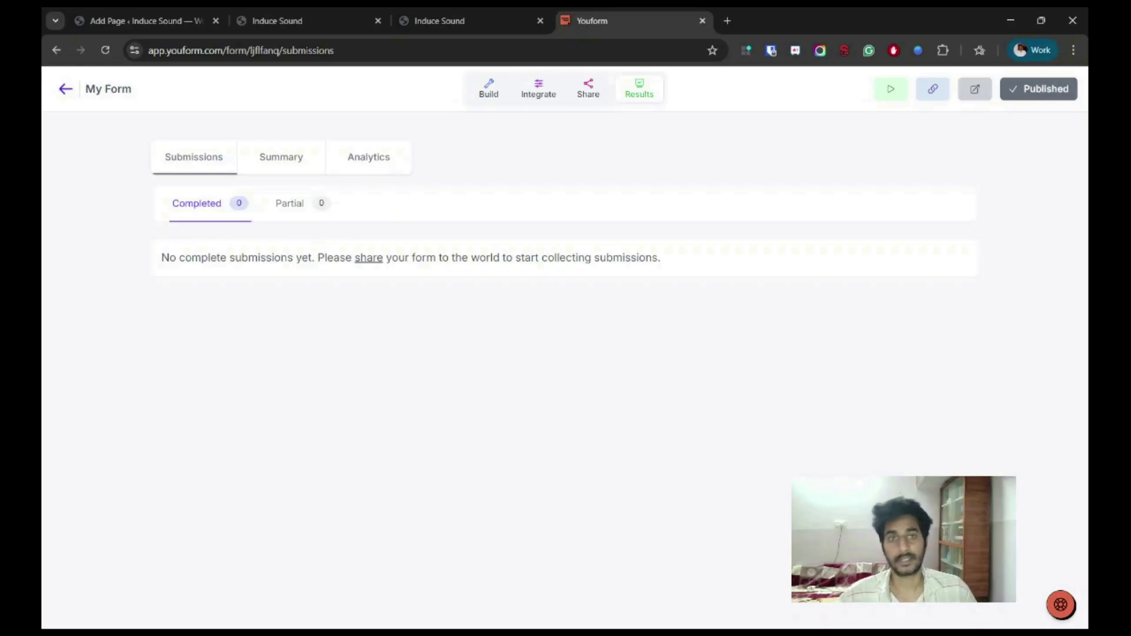
{"action": "left_click", "coordinate": [142, 20]}
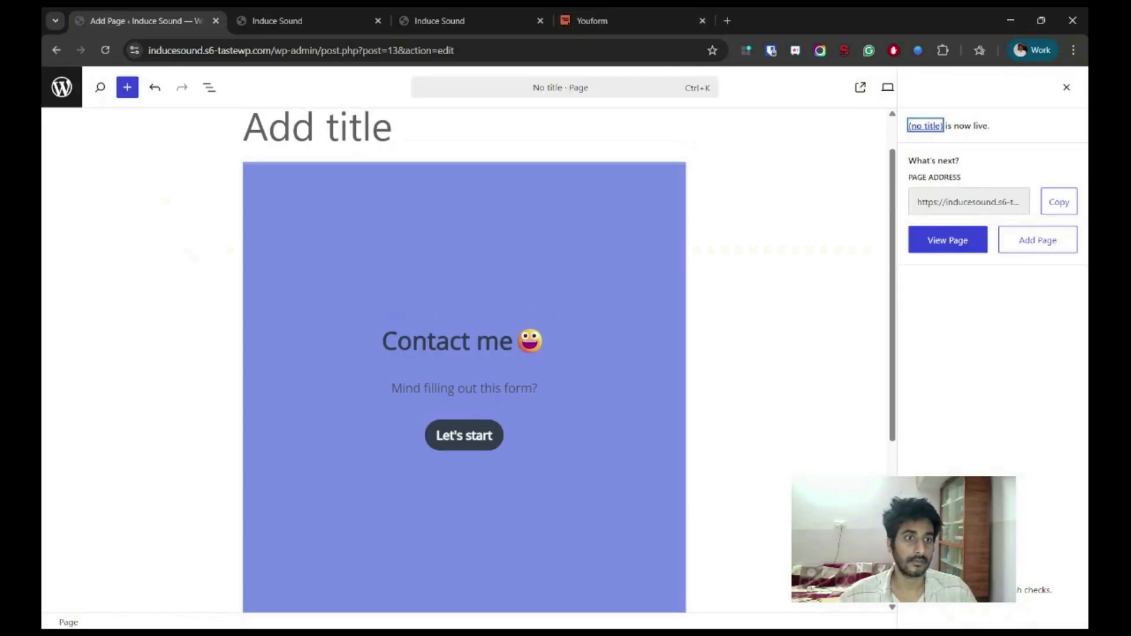